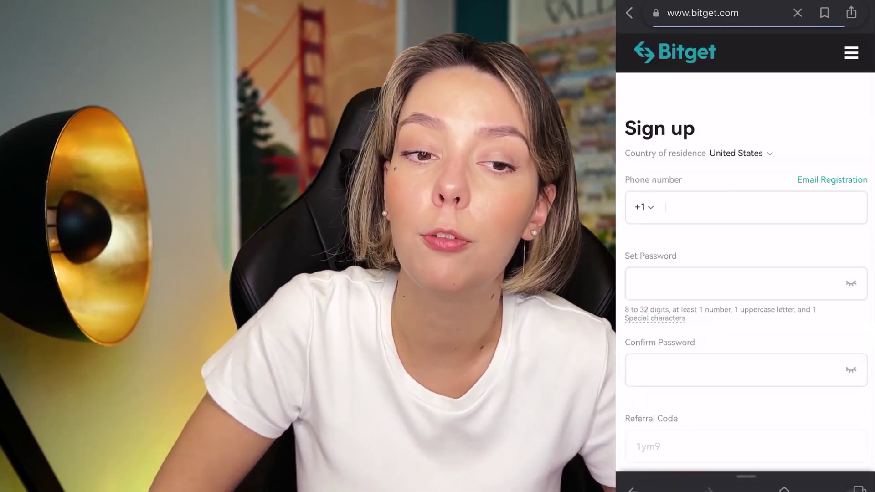
# Pan the BTCUSDT 5-minute chart back to 6 October 2022 candles, trading around 19,900–20,300
pyautogui.scroll(-10, 745, 260)
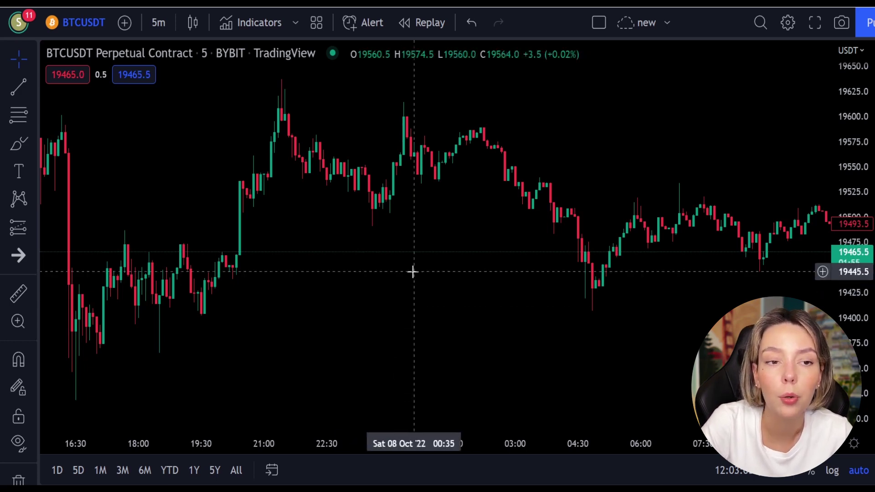
pyautogui.moveTo(483, 240); pyautogui.dragTo(321, 275)
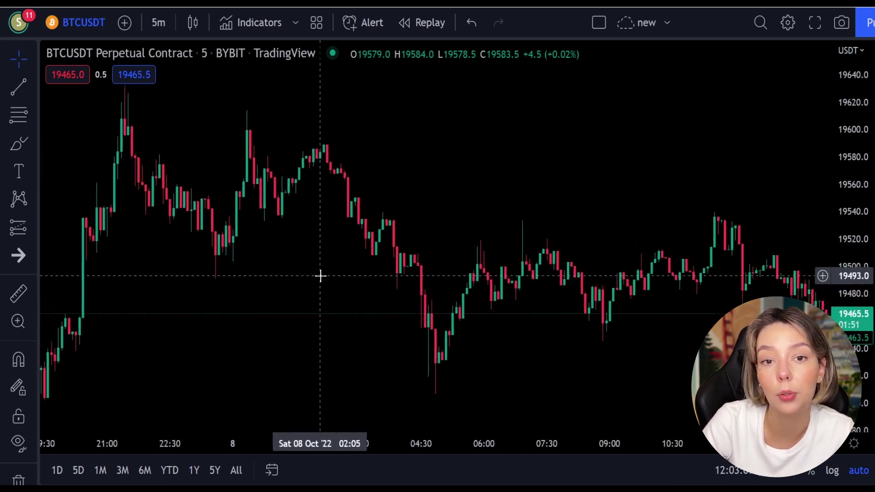
pyautogui.moveTo(439, 193); pyautogui.dragTo(502, 210)
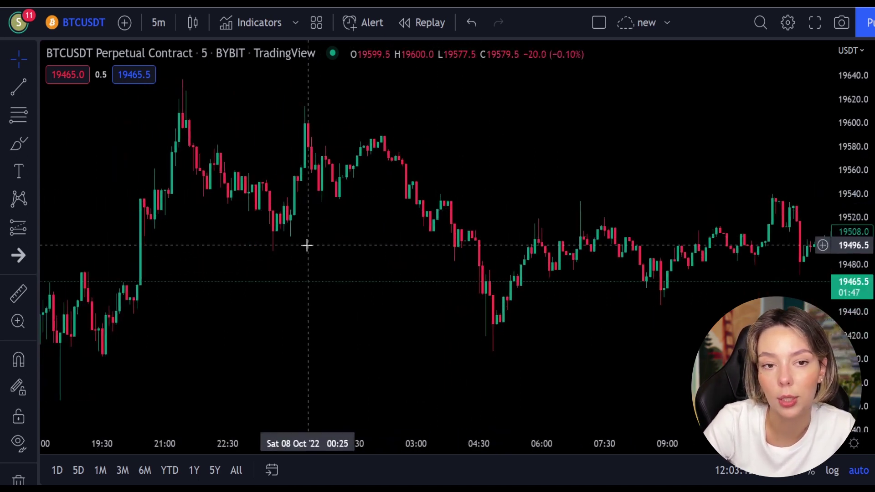
pyautogui.moveTo(300, 250); pyautogui.dragTo(459, 317)
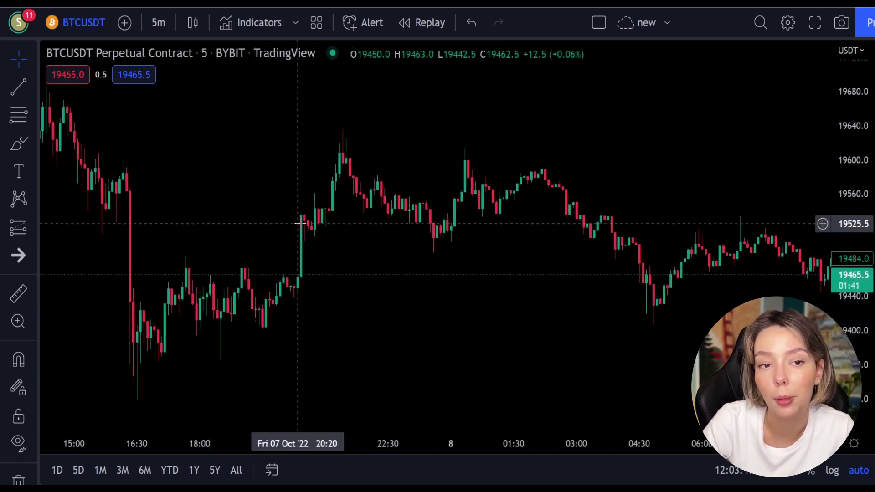
pyautogui.moveTo(246, 187); pyautogui.dragTo(494, 279)
pyautogui.moveTo(154, 231); pyautogui.dragTo(537, 353)
pyautogui.moveTo(237, 218); pyautogui.dragTo(420, 299)
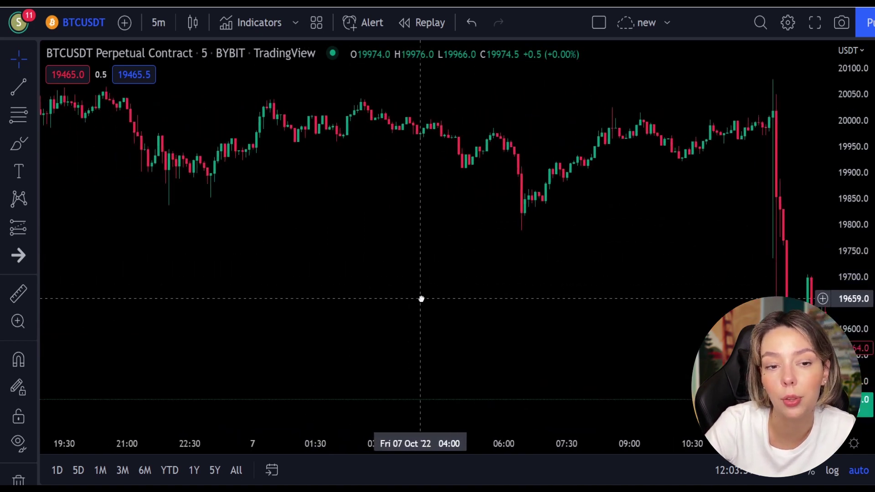
pyautogui.moveTo(205, 226); pyautogui.dragTo(400, 281)
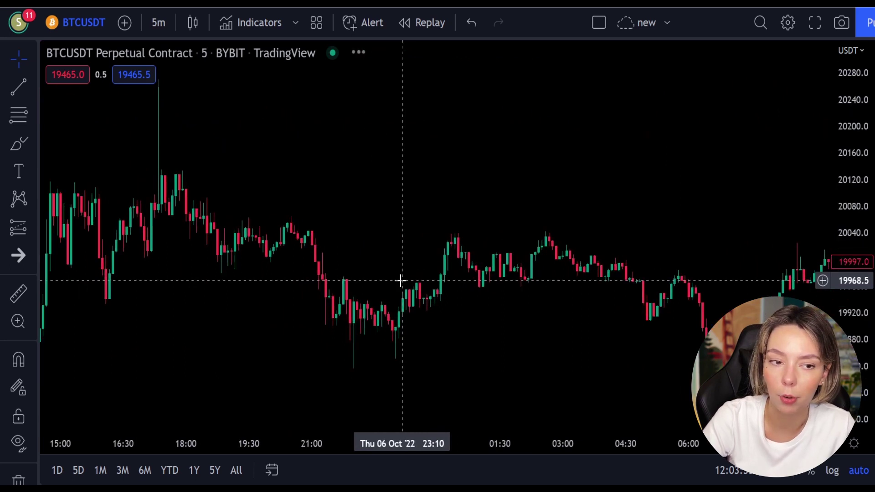
pyautogui.moveTo(179, 279); pyautogui.dragTo(431, 338)
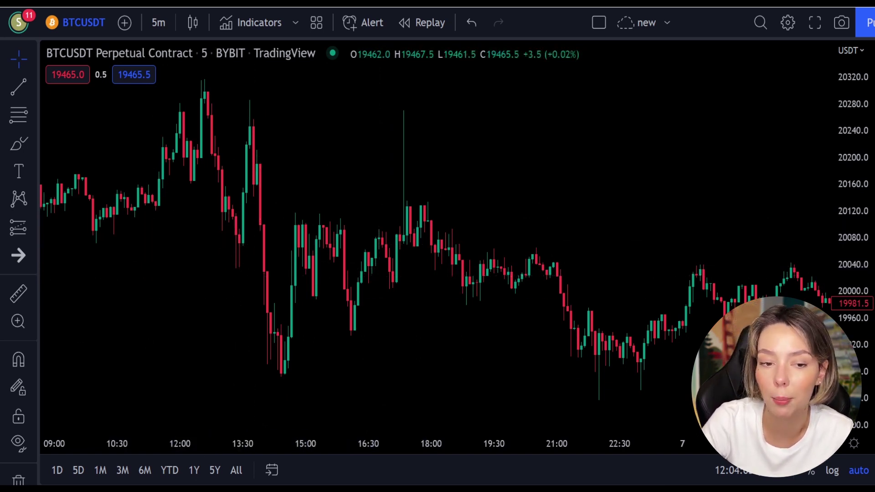
# Search 'la rsi' and add the Community Scripts Laguerre RSI (LaRSI close 0.2) with its 80/20 levels
pyautogui.click(256, 24)
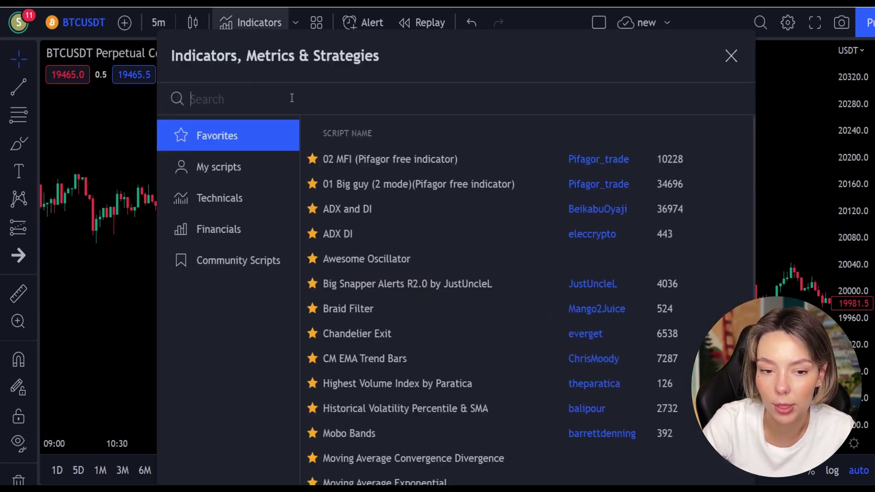
pyautogui.write('la rsi')
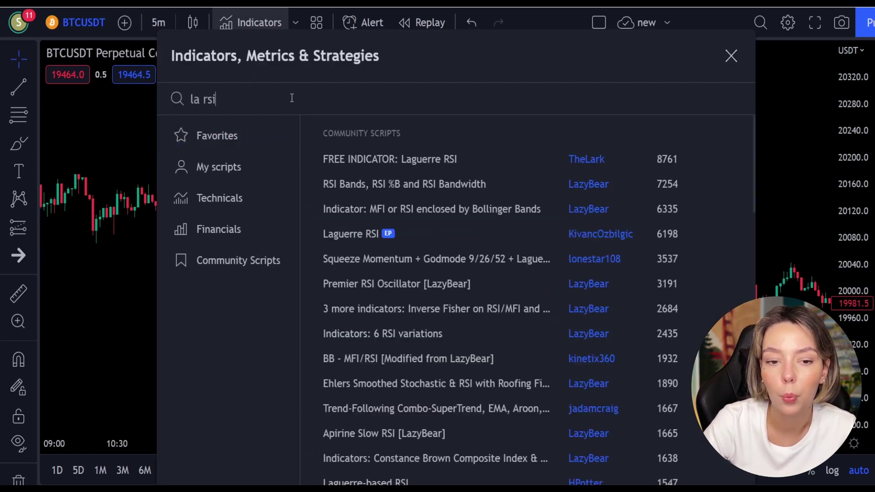
pyautogui.click(356, 233)
pyautogui.click(732, 56)
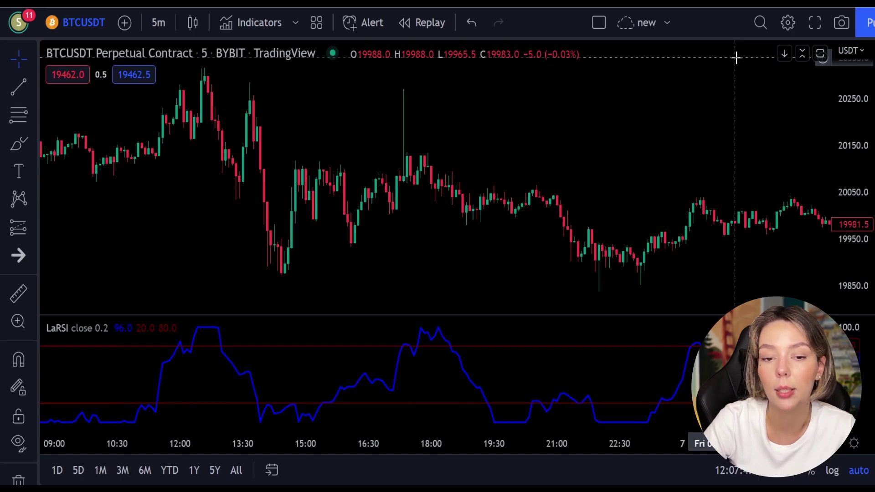
# Search 'supertrend+' in the indicator library and add SuperTrend+ to the chart
pyautogui.click(253, 22)
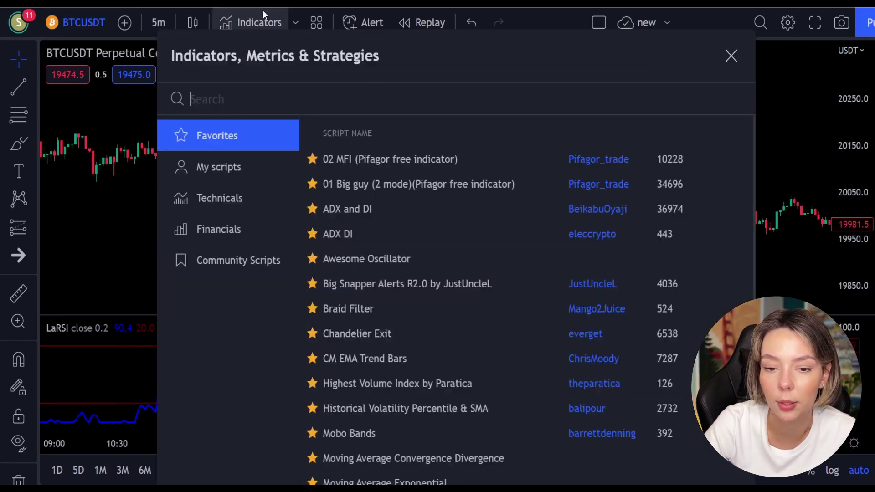
pyautogui.write('supertrend+')
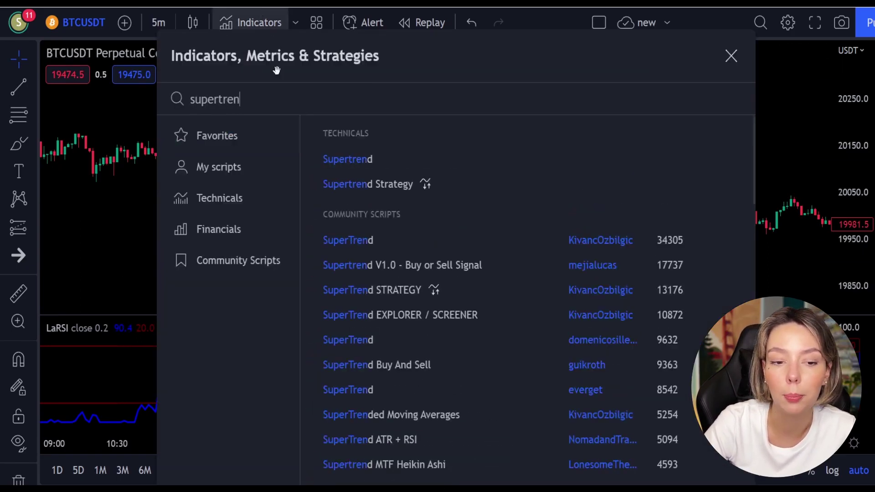
pyautogui.click(415, 162)
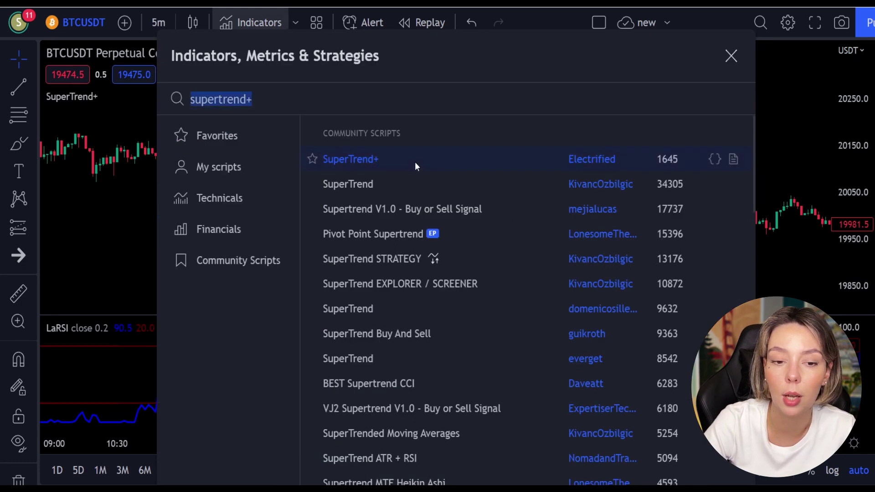
pyautogui.click(731, 57)
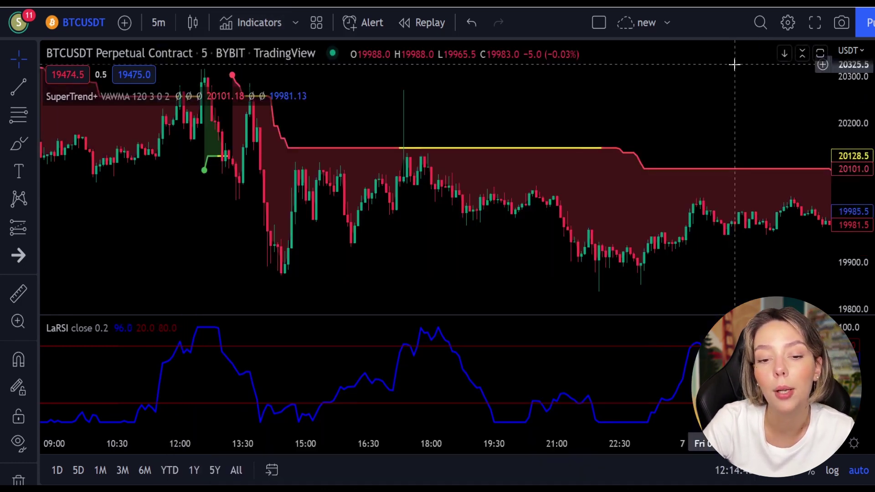
# Pan back to candles from the evening of 5 October into the morning of 6 October
pyautogui.moveTo(431, 108); pyautogui.dragTo(640, 180)
pyautogui.moveTo(284, 208); pyautogui.dragTo(611, 277)
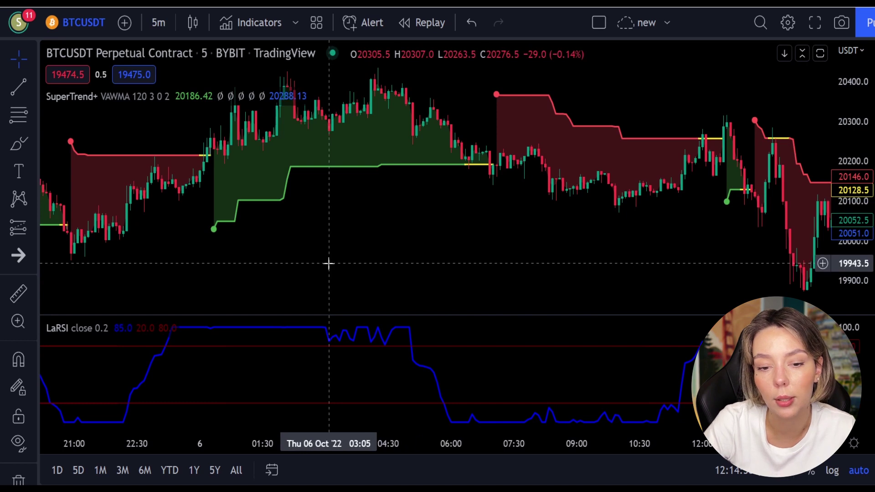
pyautogui.moveTo(328, 263); pyautogui.dragTo(450, 269)
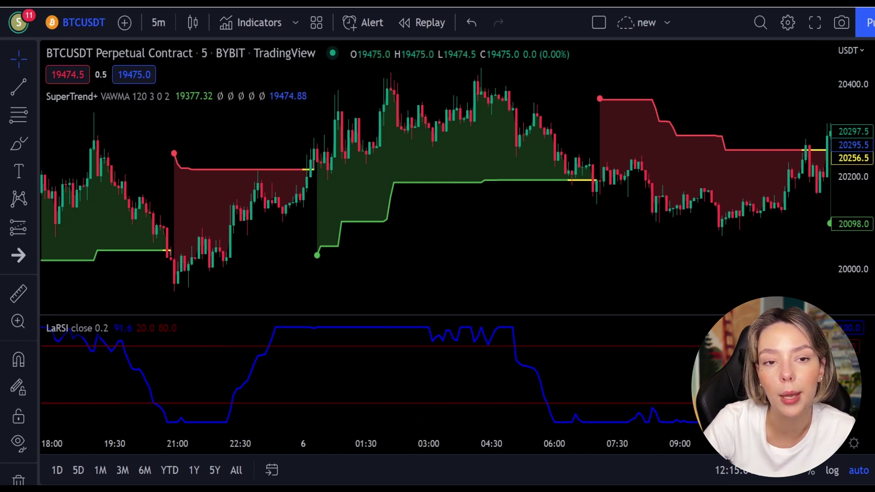
# Search 'waddah' and add Waddah Attar Explosion V2 [SHK] as a pane below LaRSI
pyautogui.click(242, 20)
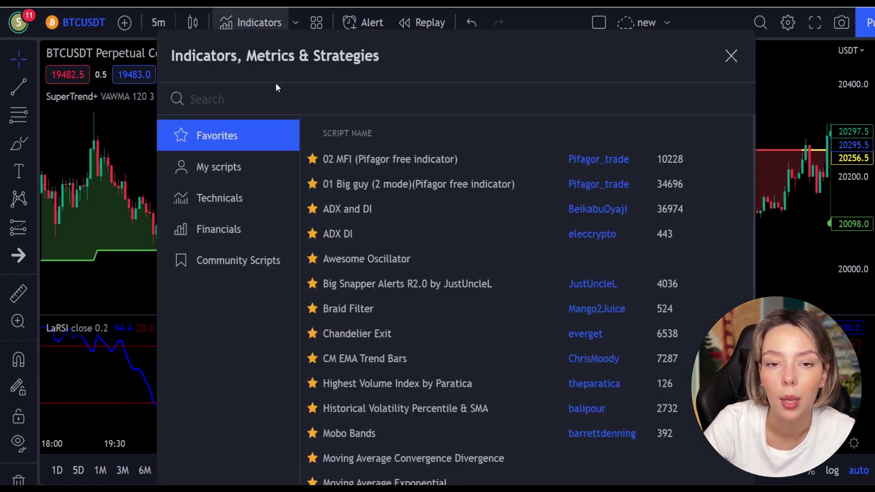
pyautogui.write('waddag')
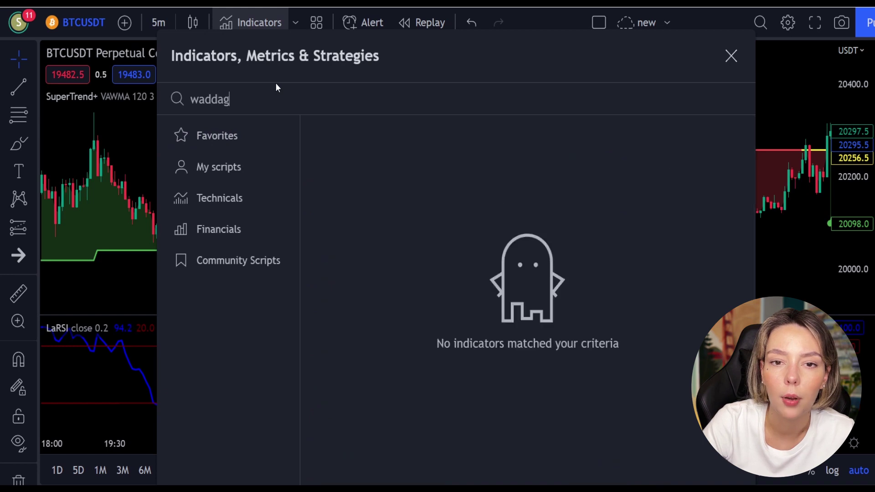
pyautogui.press('BackSpace')
pyautogui.write('h')
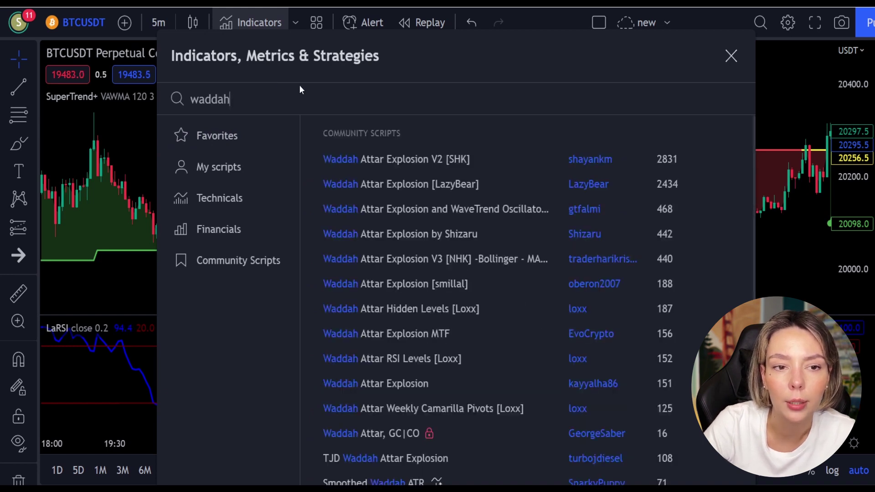
pyautogui.click(408, 157)
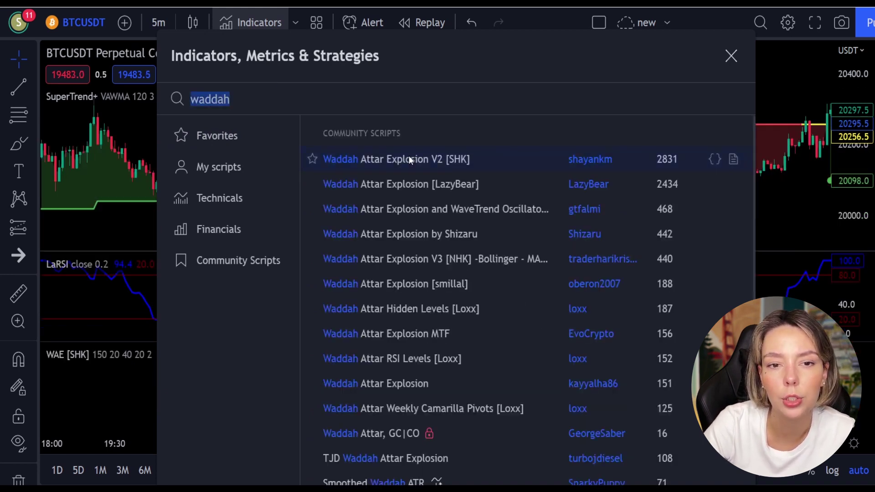
pyautogui.click(730, 56)
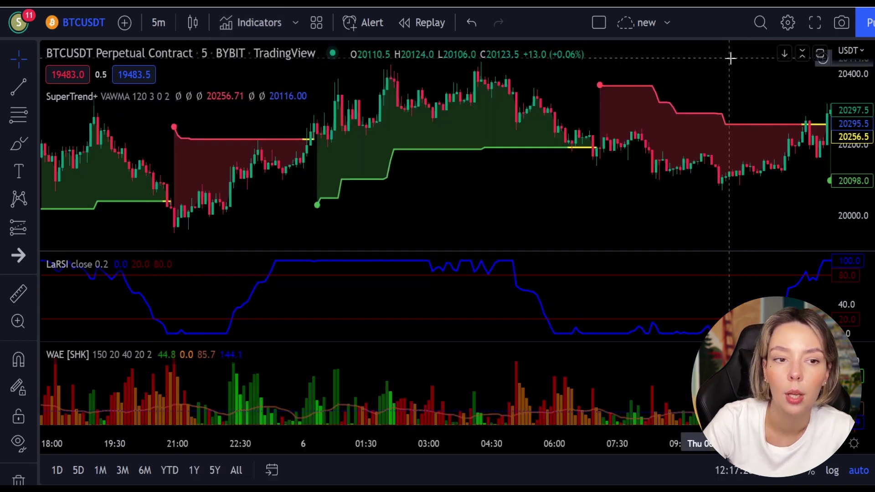
# Set the SuperTrend+ Multiplier input to 4 and apply it
pyautogui.moveTo(178, 103)
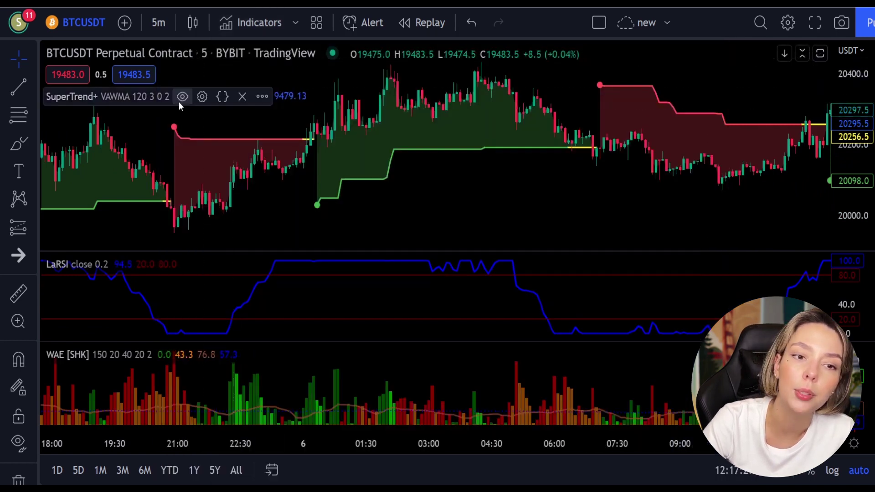
pyautogui.click(202, 97)
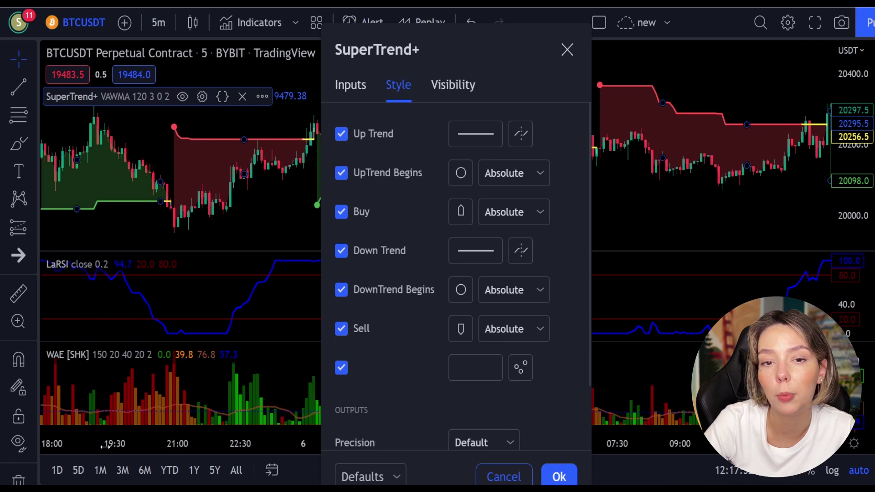
pyautogui.click(353, 87)
pyautogui.click(473, 246)
pyautogui.click(473, 245)
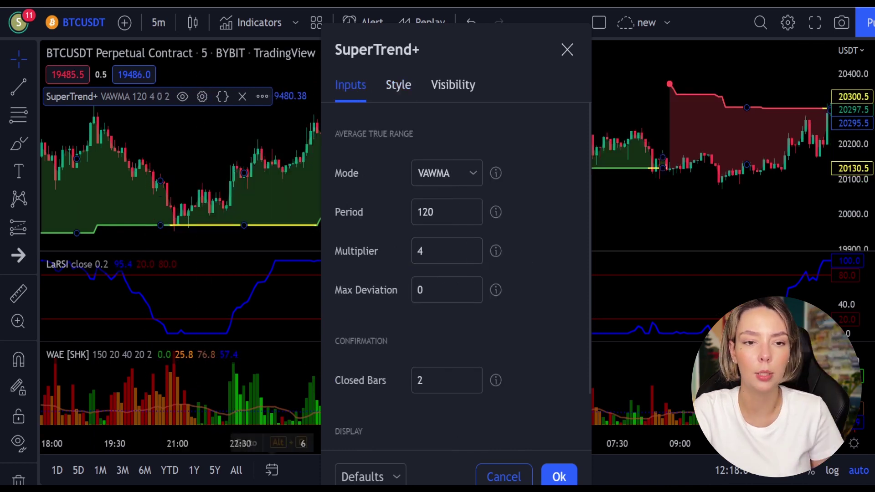
pyautogui.press('Return')
# In WAE style settings, turn off DeadZoneLine and make ExplosionLine white at 100% opacity
pyautogui.click(184, 355)
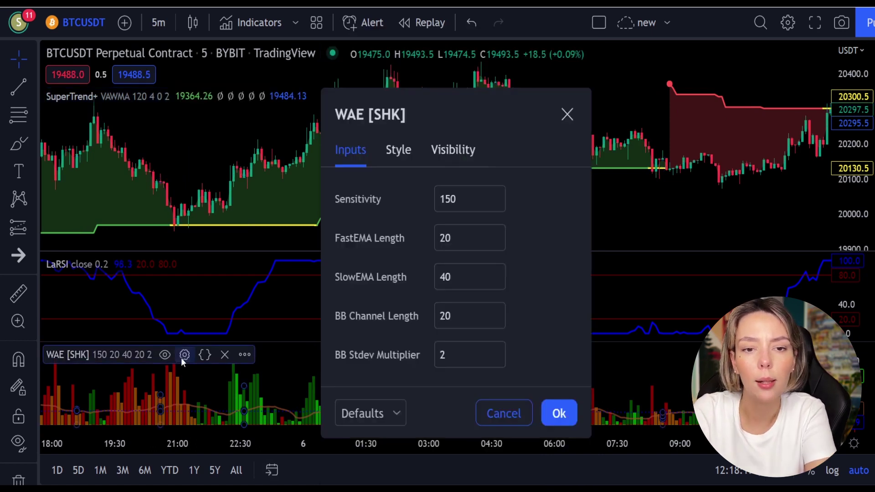
pyautogui.click(398, 149)
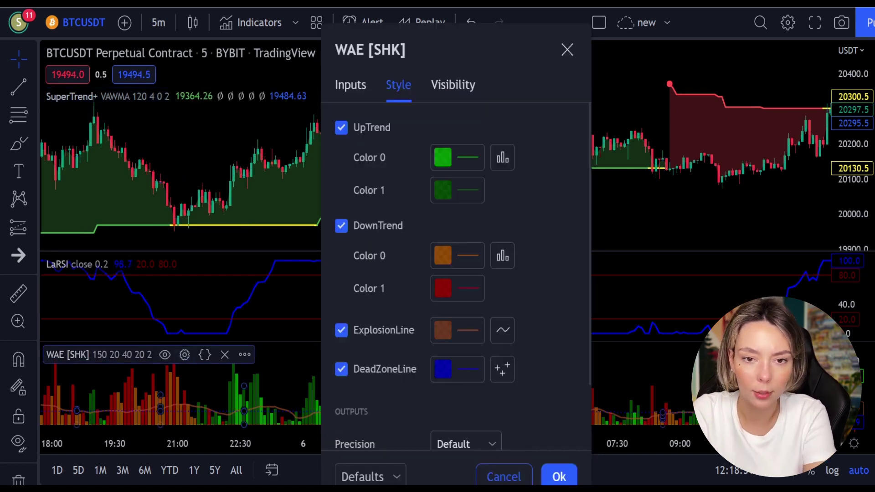
pyautogui.scroll(-1, 343, 334)
pyautogui.click(341, 333)
pyautogui.click(449, 297)
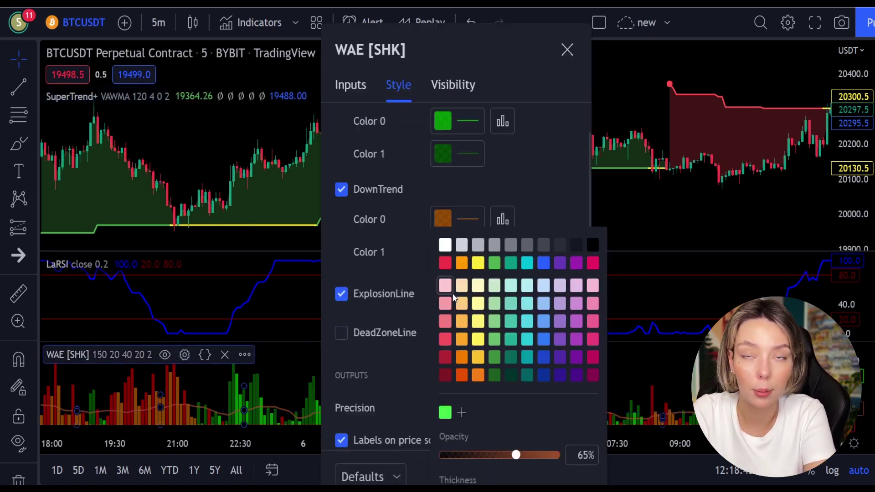
pyautogui.click(445, 246)
pyautogui.moveTo(518, 455); pyautogui.dragTo(569, 459)
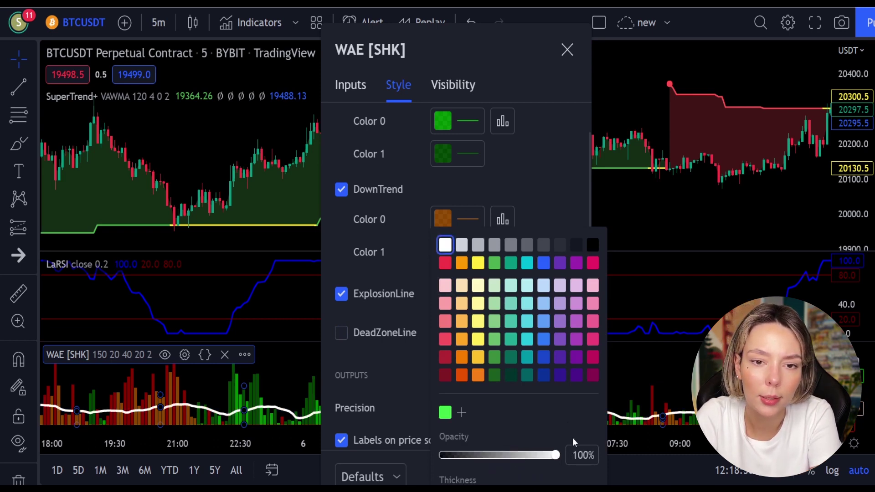
pyautogui.click(419, 390)
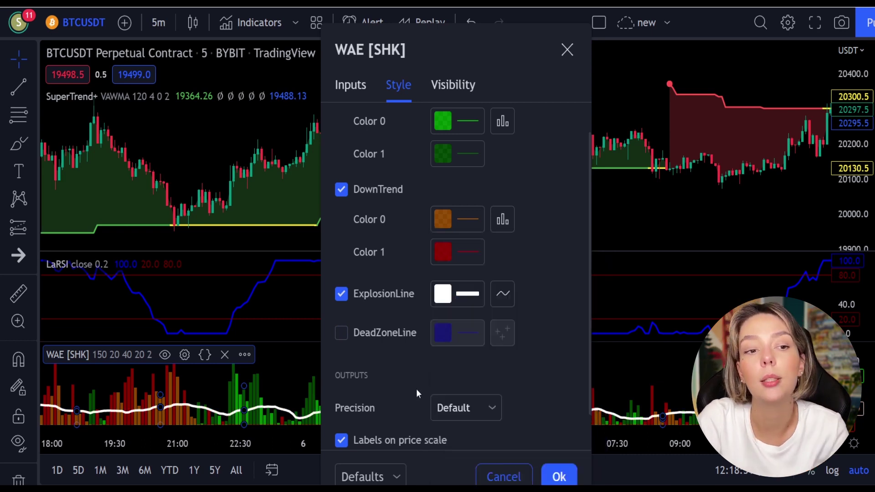
pyautogui.click(560, 478)
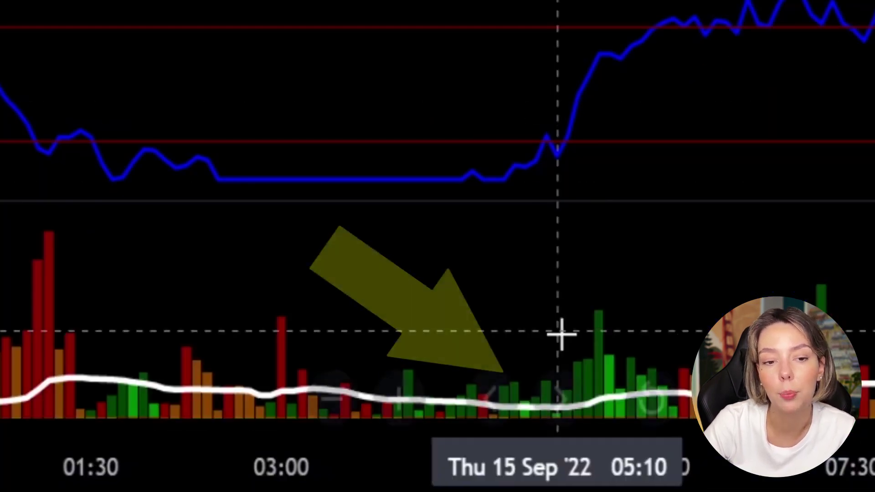
pyautogui.moveTo(486, 418)
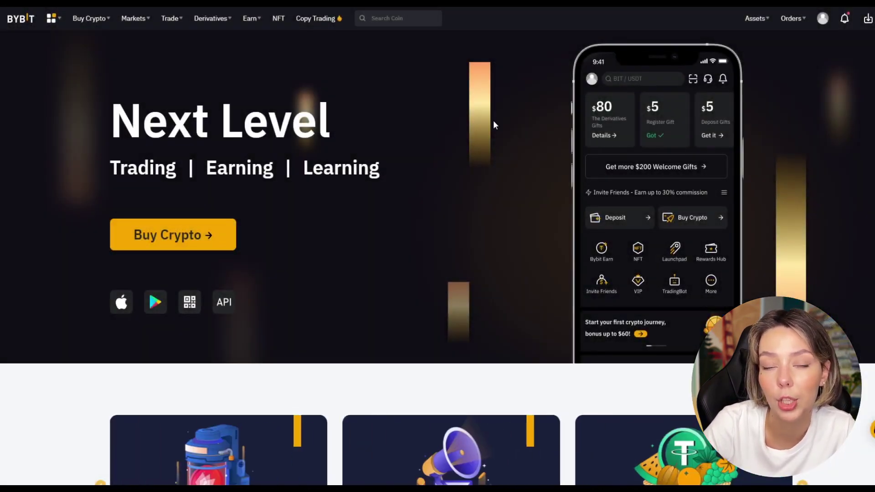
# Open Bybit's BTCUSDT perpetual trading page and adjust the long leverage in Margin Mode settings
pyautogui.scroll(-6, 491, 128)
pyautogui.scroll(-12, 768, 226)
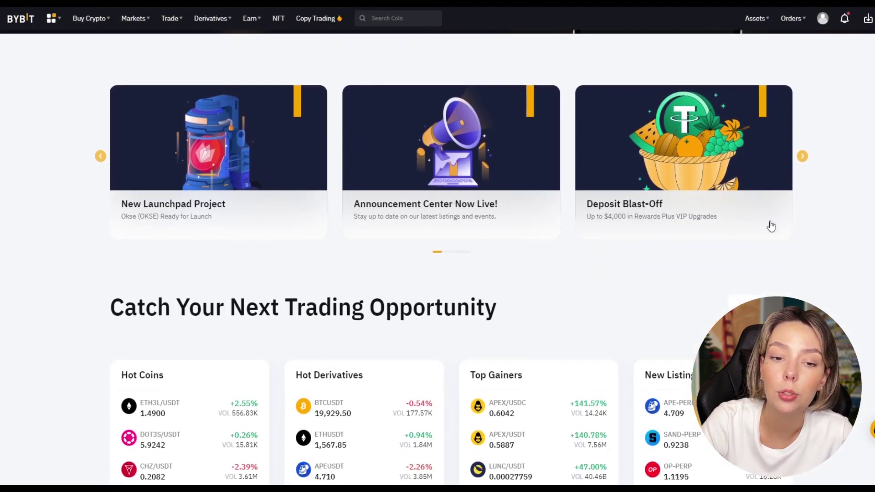
pyautogui.scroll(15, 770, 225)
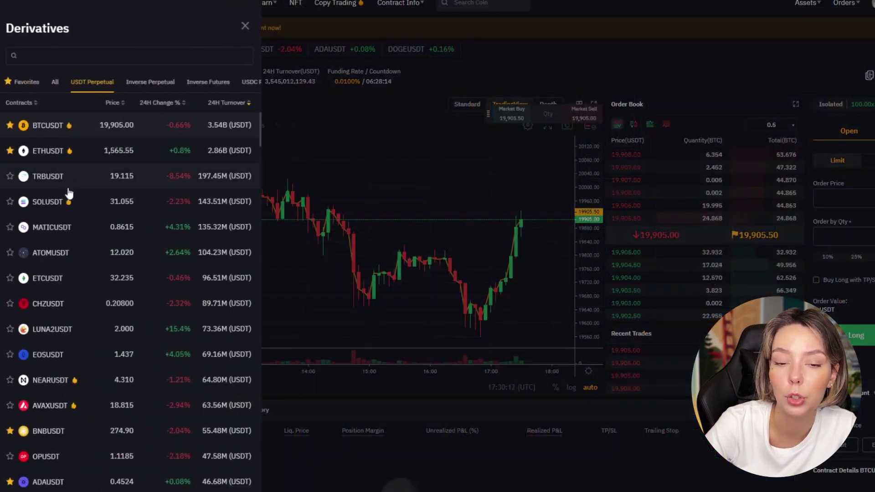
pyautogui.scroll(-20, 69, 193)
pyautogui.scroll(-10, 77, 229)
pyautogui.click(394, 151)
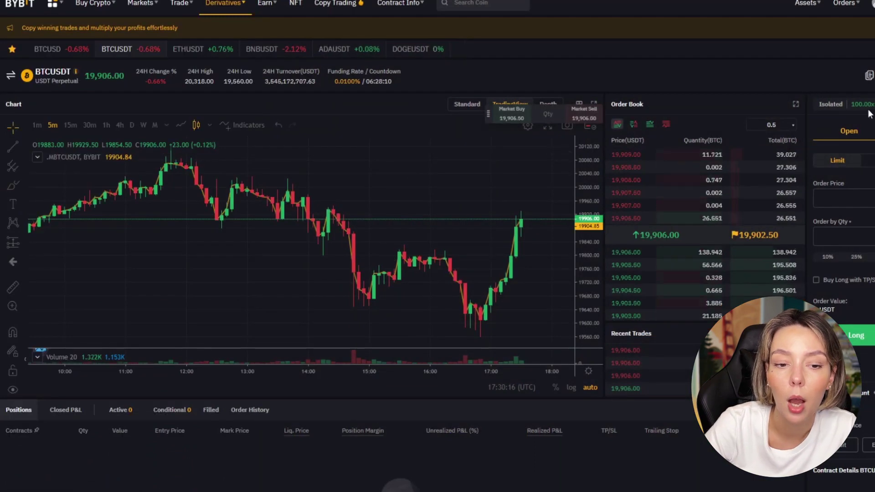
pyautogui.click(828, 104)
pyautogui.moveTo(578, 265); pyautogui.dragTo(467, 265)
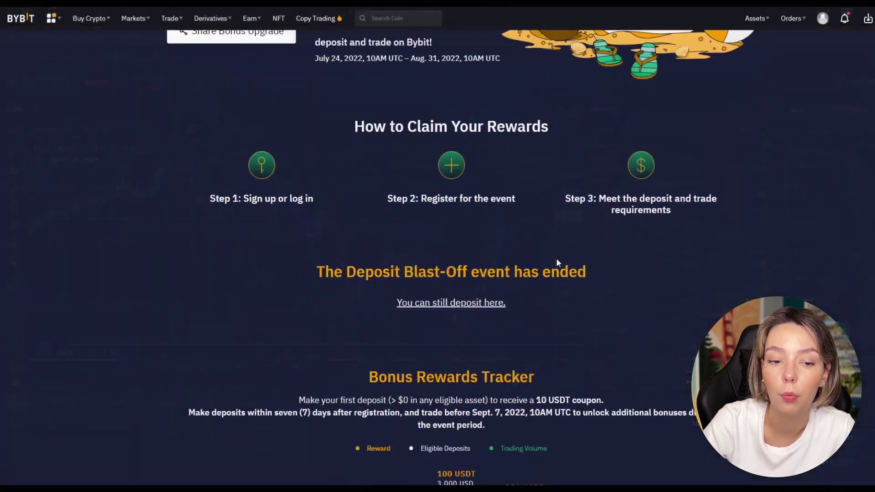
# Bring up the $4,000 Deposit Blast-Off promotion, briefly highlighting its bonus amount heading
pyautogui.scroll(5, 557, 262)
pyautogui.moveTo(269, 136); pyautogui.dragTo(434, 142)
pyautogui.click(435, 138)
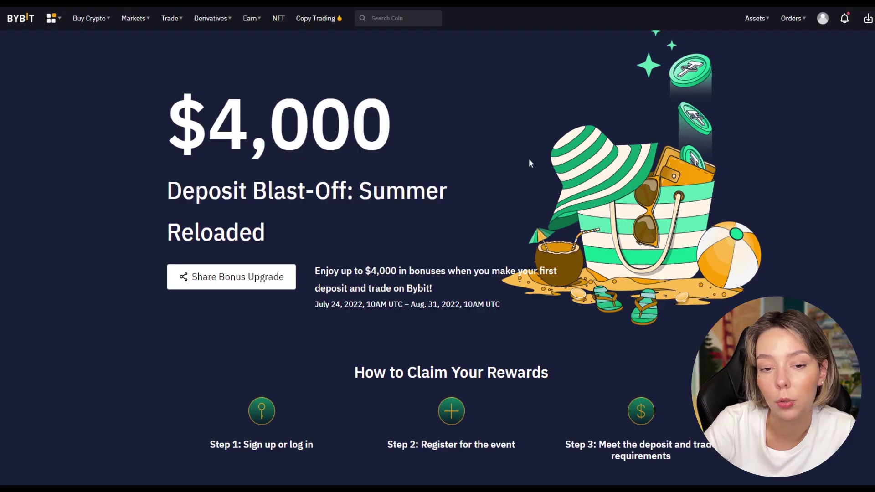
pyautogui.scroll(-6, 510, 228)
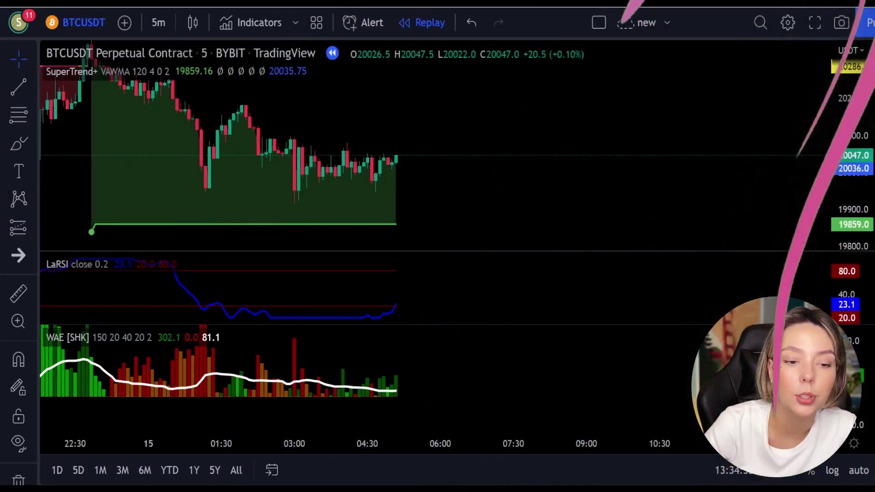
# Brush-circle the LaRSI line end and latest WAE bars in red, then undo the marks
pyautogui.click(12, 141)
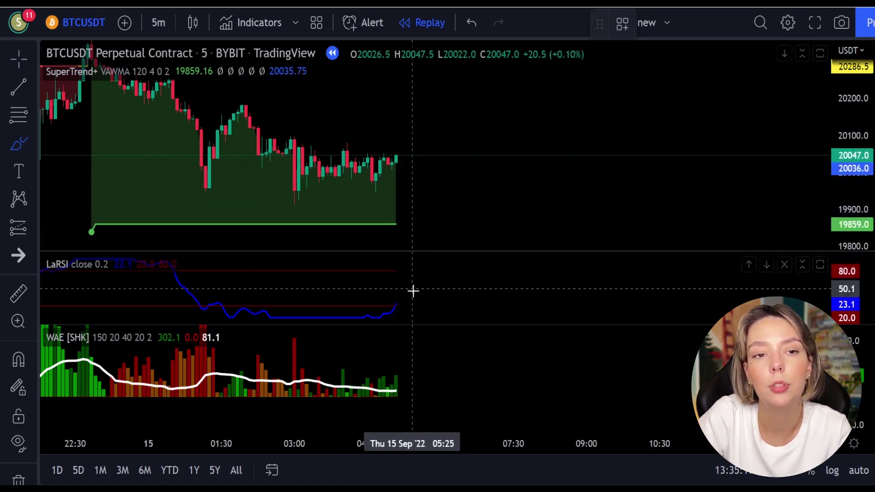
pyautogui.moveTo(408, 298)
pyautogui.mouseDown()
pyautogui.moveTo(392, 303)
pyautogui.moveTo(396, 310)
pyautogui.mouseUp()
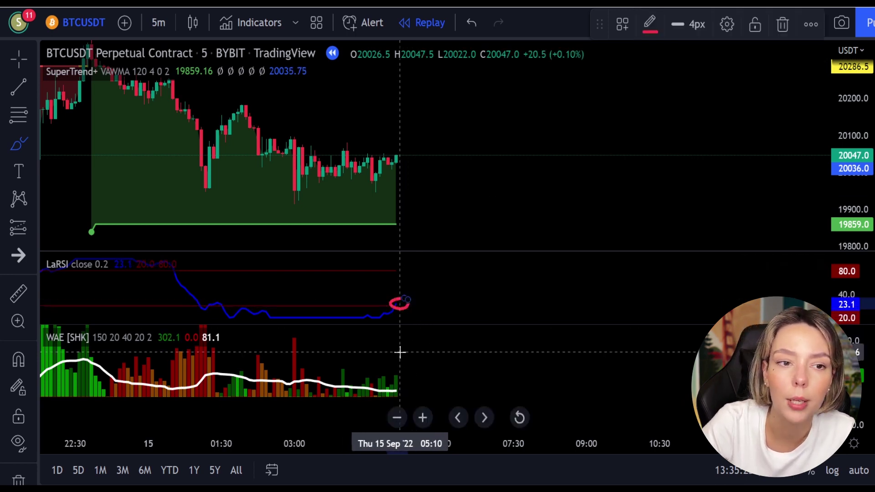
pyautogui.moveTo(400, 358)
pyautogui.mouseDown()
pyautogui.moveTo(390, 365)
pyautogui.moveTo(405, 380)
pyautogui.mouseUp()
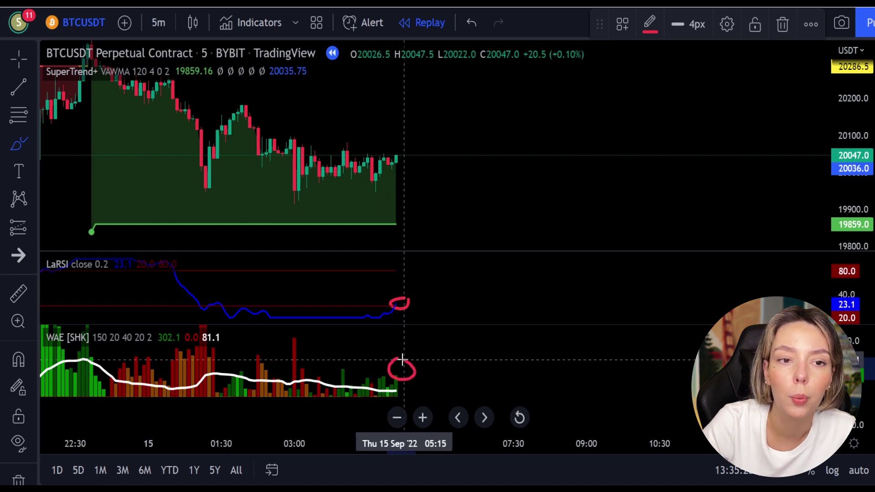
pyautogui.hotkey('ctrl', 'z')
pyautogui.hotkey('ctrl', 'z')
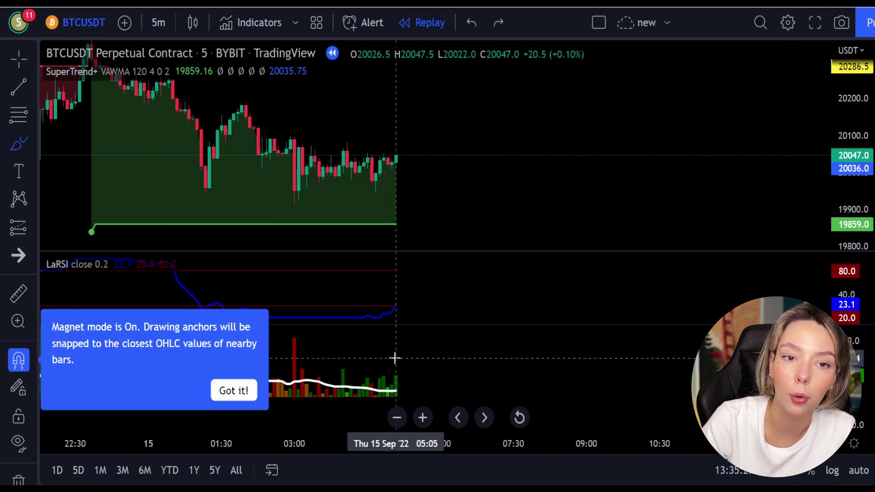
# Place a long position at the latest bar (entry 20,045, stop 19,908), raise its target, and replay briefly
pyautogui.click(20, 231)
pyautogui.click(399, 155)
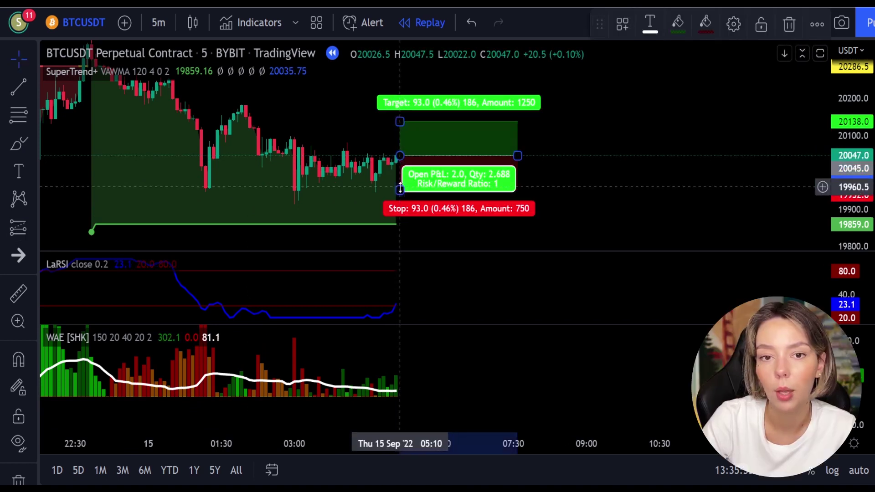
pyautogui.moveTo(399, 188); pyautogui.dragTo(400, 206)
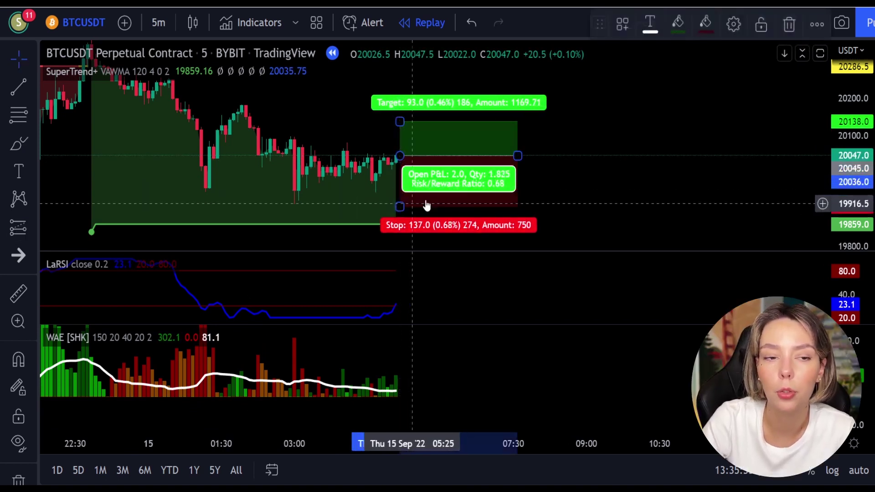
pyautogui.click(554, 143)
pyautogui.moveTo(555, 143)
pyautogui.mouseDown()
pyautogui.moveTo(535, 202)
pyautogui.moveTo(531, 179)
pyautogui.mouseUp()
pyautogui.moveTo(479, 177)
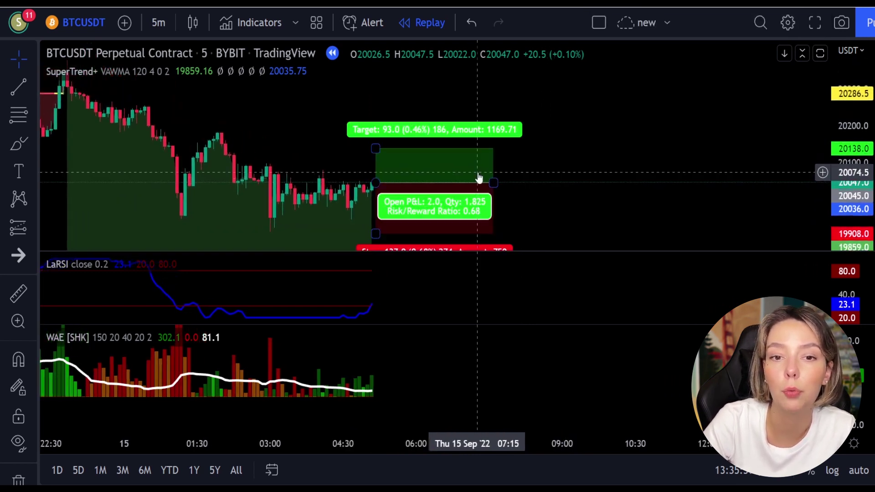
pyautogui.moveTo(375, 149); pyautogui.dragTo(382, 105)
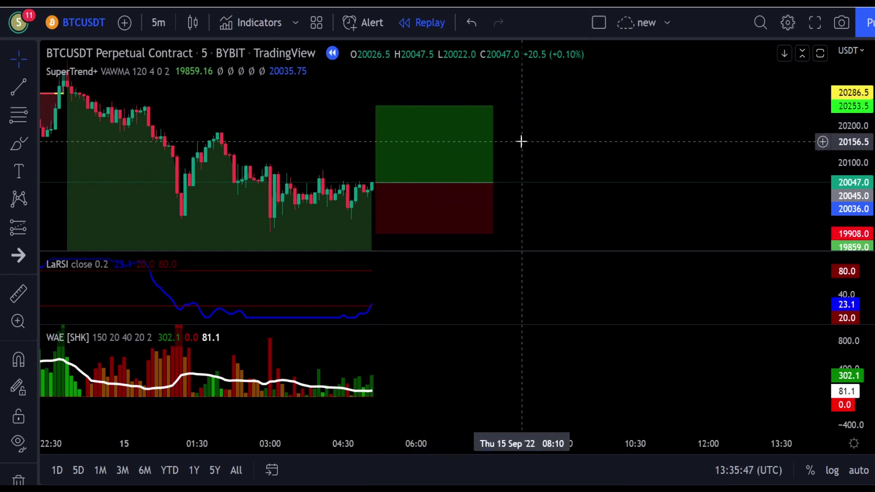
pyautogui.click(423, 417)
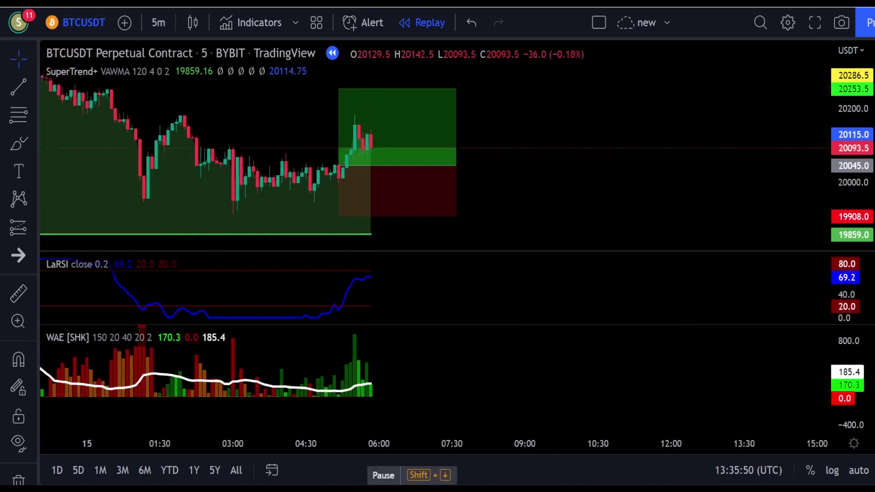
pyautogui.hotkey('shift', 'Down')
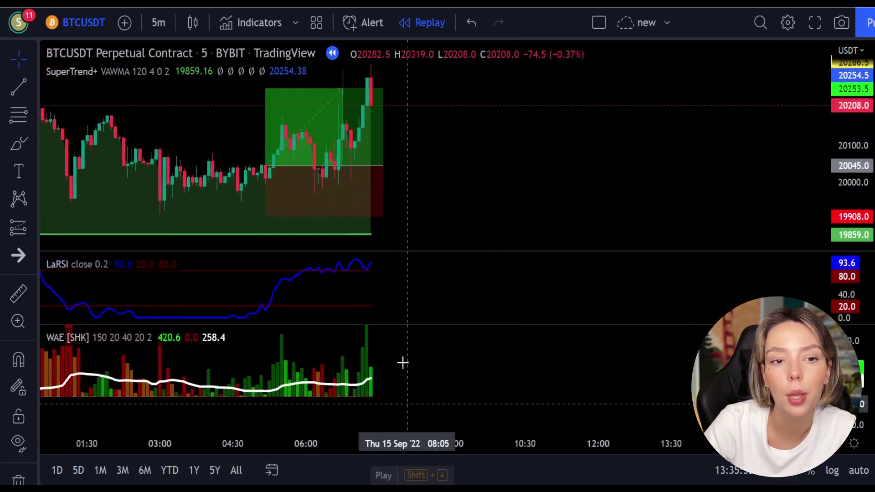
# Shorten the long position box and brush-circle the recent highs and latest WAE bars in red
pyautogui.moveTo(384, 166); pyautogui.dragTo(338, 166)
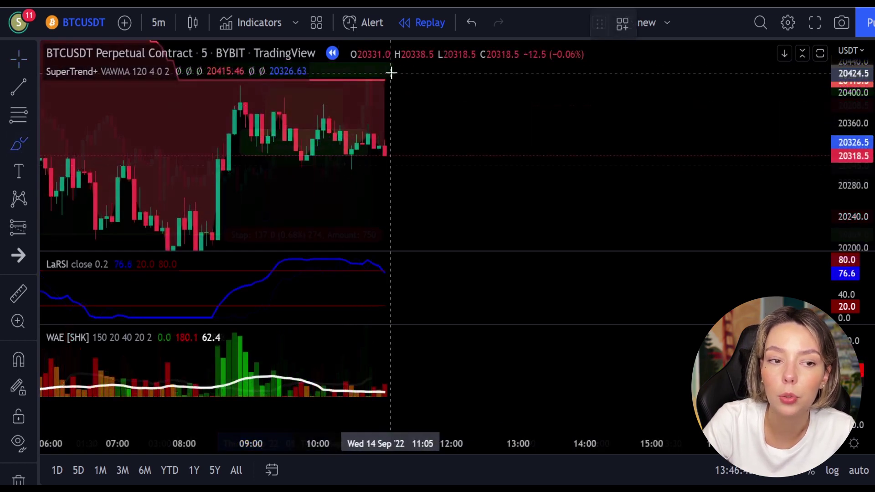
pyautogui.moveTo(387, 73)
pyautogui.mouseDown()
pyautogui.moveTo(362, 74)
pyautogui.moveTo(371, 126)
pyautogui.moveTo(416, 68)
pyautogui.moveTo(379, 78)
pyautogui.mouseUp()
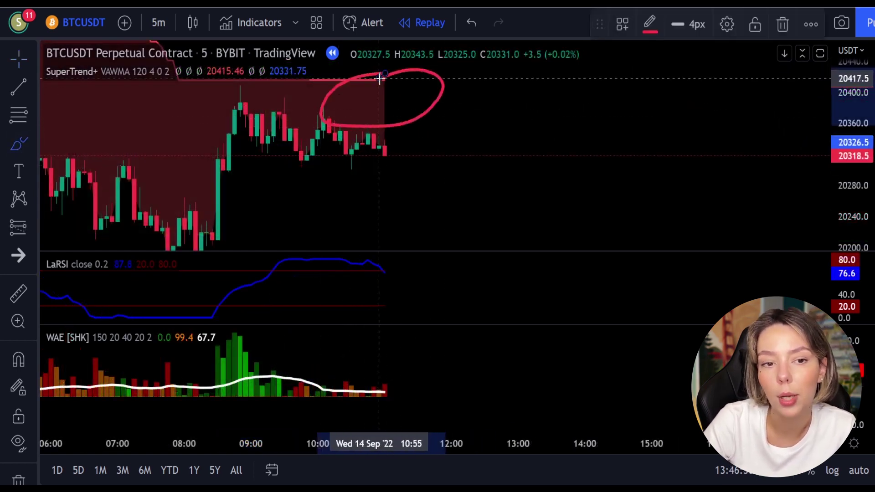
pyautogui.moveTo(392, 365)
pyautogui.mouseDown()
pyautogui.moveTo(363, 368)
pyautogui.moveTo(364, 393)
pyautogui.moveTo(404, 377)
pyautogui.moveTo(387, 367)
pyautogui.mouseUp()
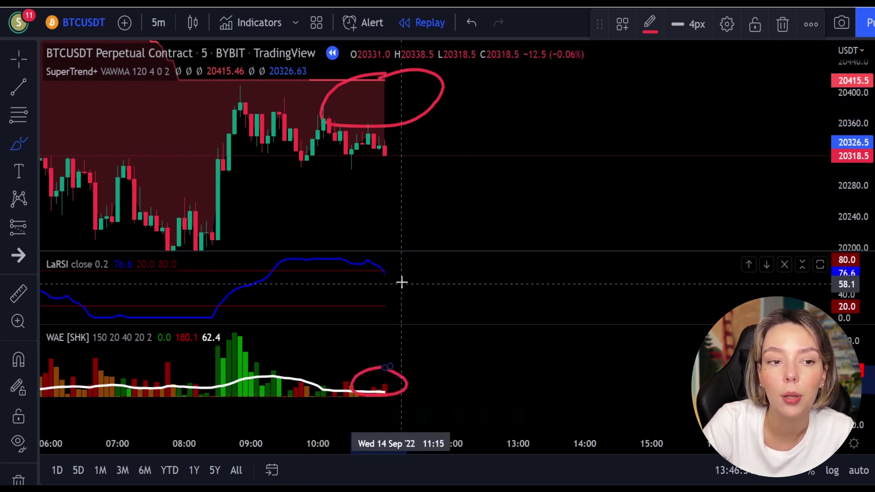
pyautogui.moveTo(394, 264)
pyautogui.mouseDown()
pyautogui.moveTo(371, 273)
pyautogui.moveTo(397, 273)
pyautogui.mouseUp()
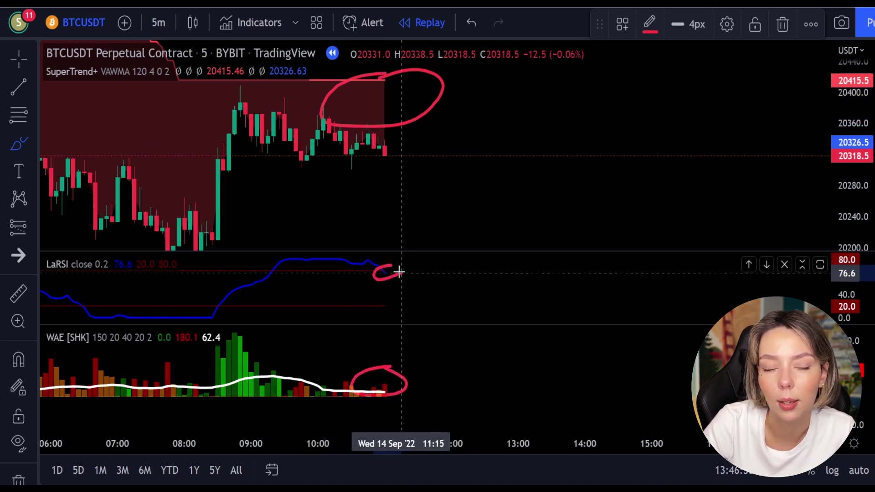
pyautogui.hotkey('ctrl', 'z')
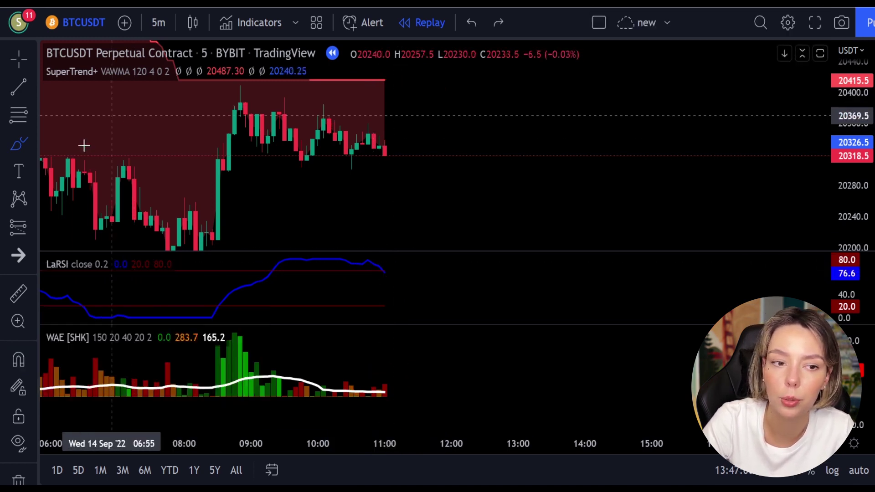
# Place a short position at the last candle (entry 20,330.5) with stop and target tuned to 1.5 risk/reward
pyautogui.click(18, 230)
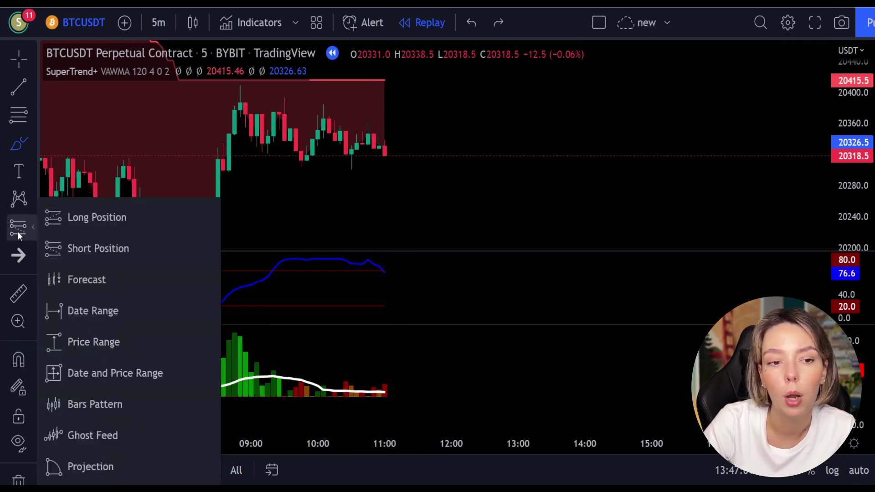
pyautogui.click(96, 246)
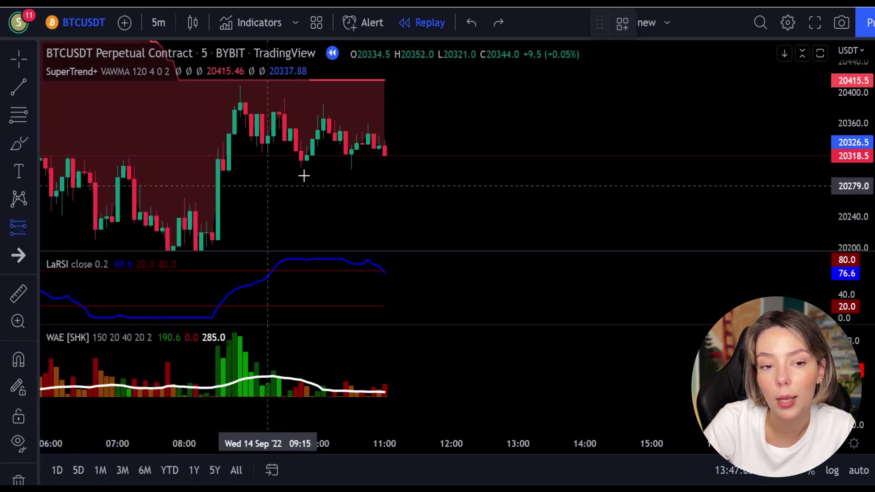
pyautogui.click(386, 147)
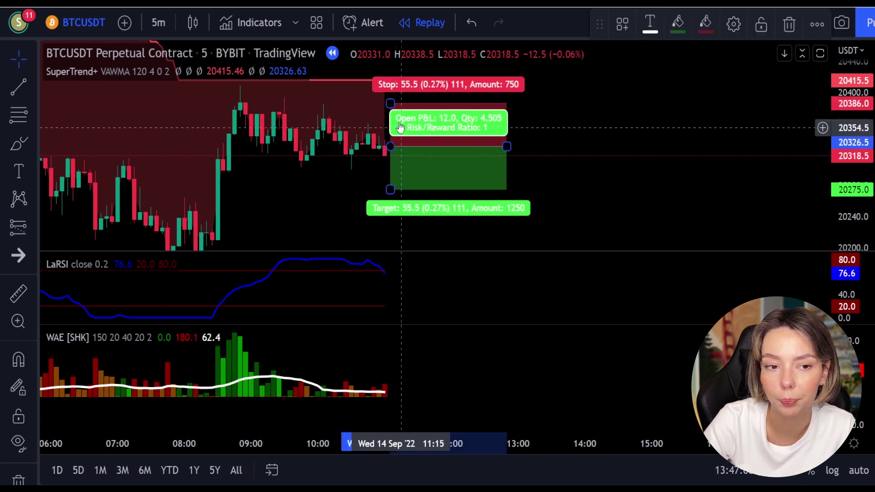
pyautogui.moveTo(393, 96); pyautogui.dragTo(392, 129)
pyautogui.moveTo(391, 189); pyautogui.dragTo(391, 177)
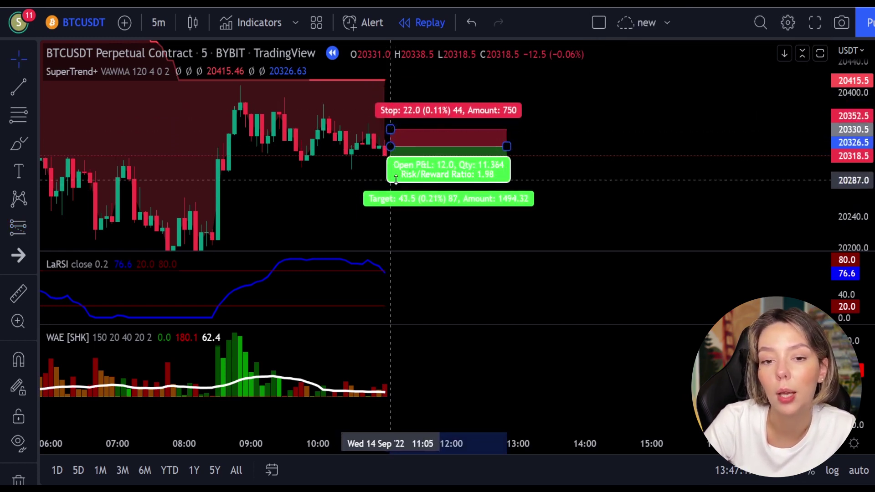
pyautogui.moveTo(392, 128); pyautogui.dragTo(393, 122)
pyautogui.moveTo(391, 177); pyautogui.dragTo(390, 182)
pyautogui.moveTo(506, 147); pyautogui.dragTo(558, 143)
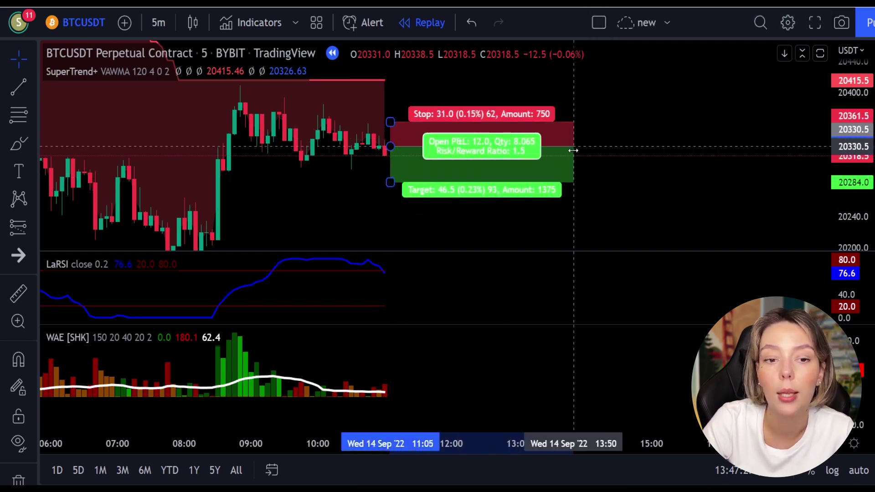
# Replay forward until the short reaches its 20,284 target, then narrow the position box
pyautogui.hotkey('shift', 'Down')
pyautogui.hotkey('shift', 'Down')
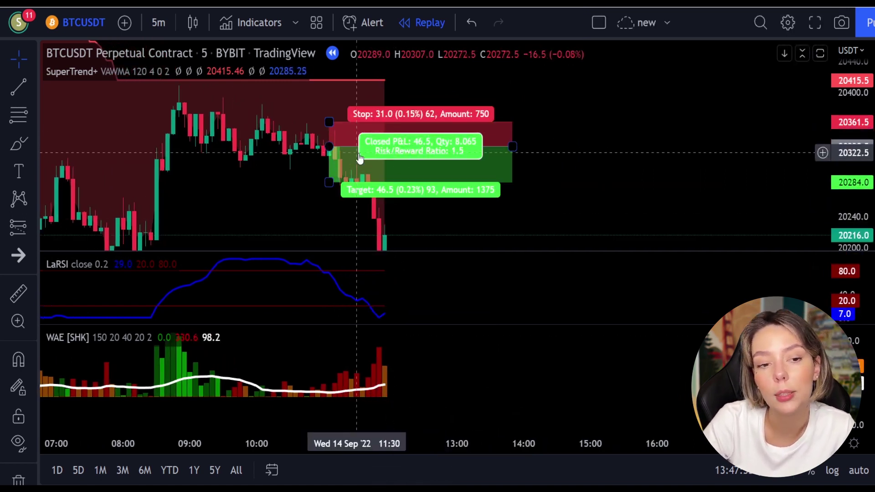
pyautogui.click(511, 147)
pyautogui.moveTo(511, 146); pyautogui.dragTo(339, 180)
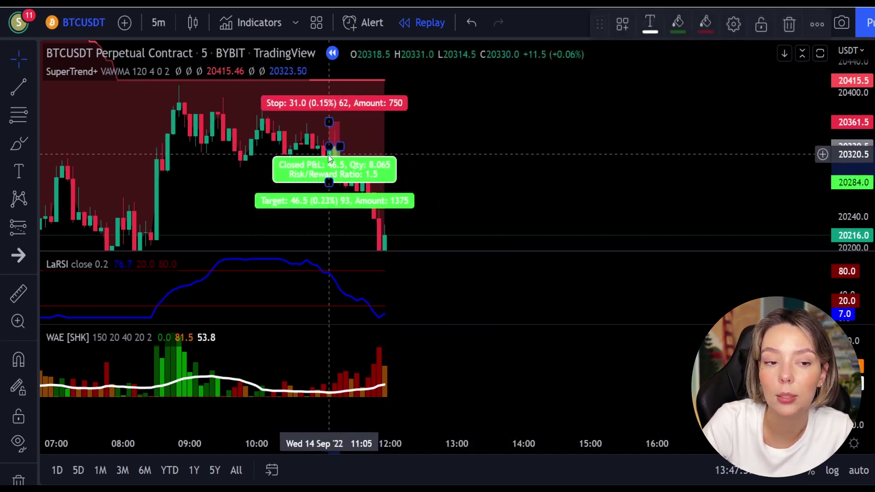
pyautogui.click(487, 104)
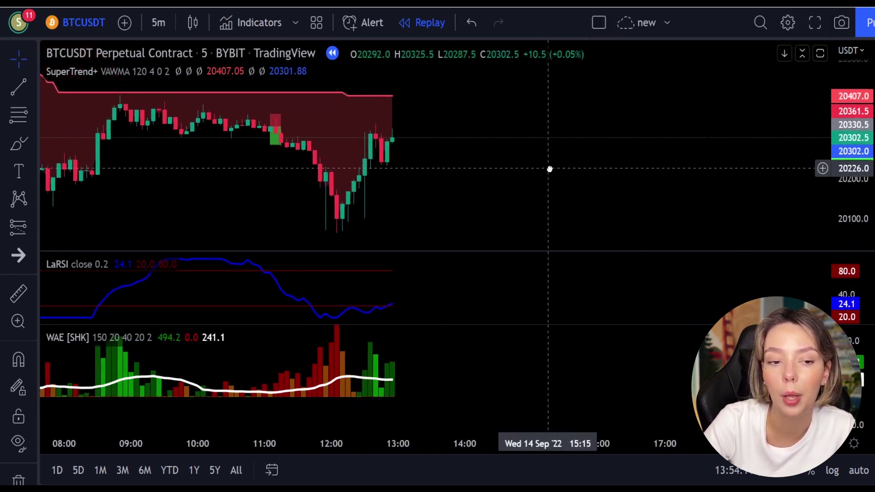
# Circle the latest WAE bars, LaRSI end and recent candle tops in red, then undo a drawn cross
pyautogui.moveTo(403, 336)
pyautogui.mouseDown()
pyautogui.moveTo(354, 360)
pyautogui.moveTo(410, 367)
pyautogui.mouseUp()
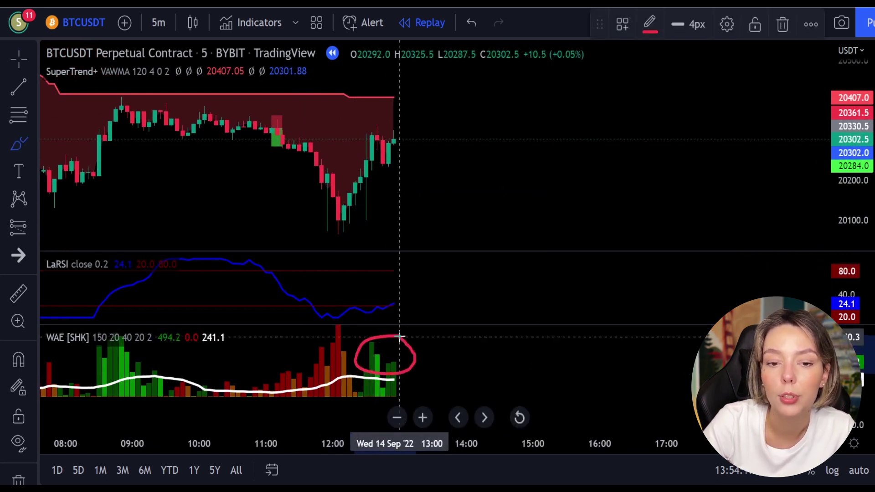
pyautogui.moveTo(402, 289)
pyautogui.mouseDown()
pyautogui.moveTo(386, 296)
pyautogui.moveTo(411, 312)
pyautogui.moveTo(394, 282)
pyautogui.mouseUp()
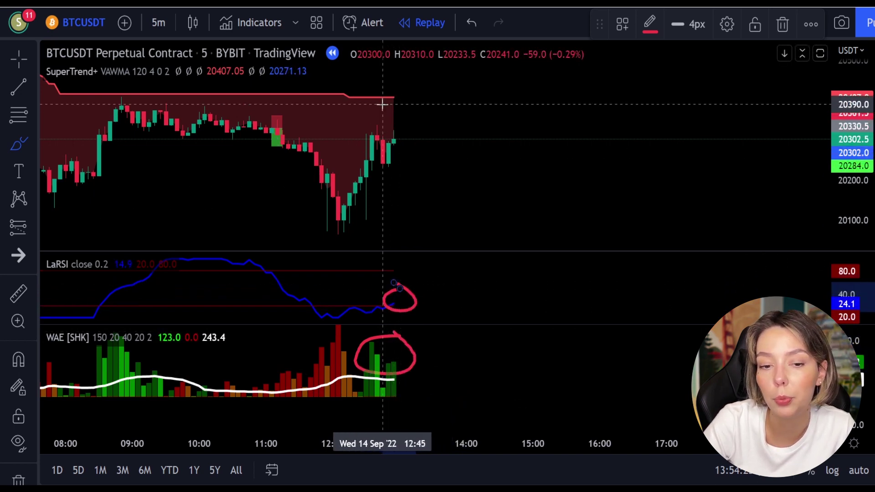
pyautogui.moveTo(381, 105)
pyautogui.mouseDown()
pyautogui.moveTo(377, 91)
pyautogui.moveTo(333, 124)
pyautogui.mouseUp()
pyautogui.moveTo(462, 104); pyautogui.dragTo(589, 151)
pyautogui.moveTo(577, 78); pyautogui.dragTo(490, 188)
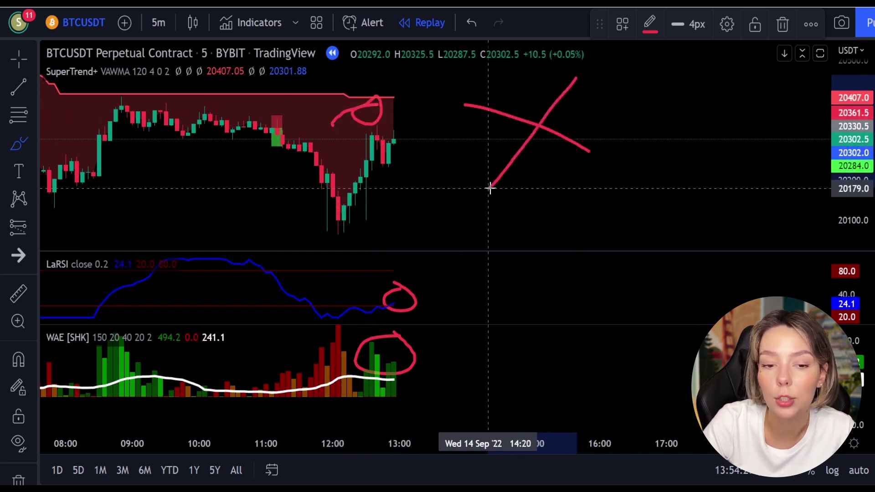
pyautogui.hotkey('ctrl', 'z')
pyautogui.hotkey('ctrl', 'z')
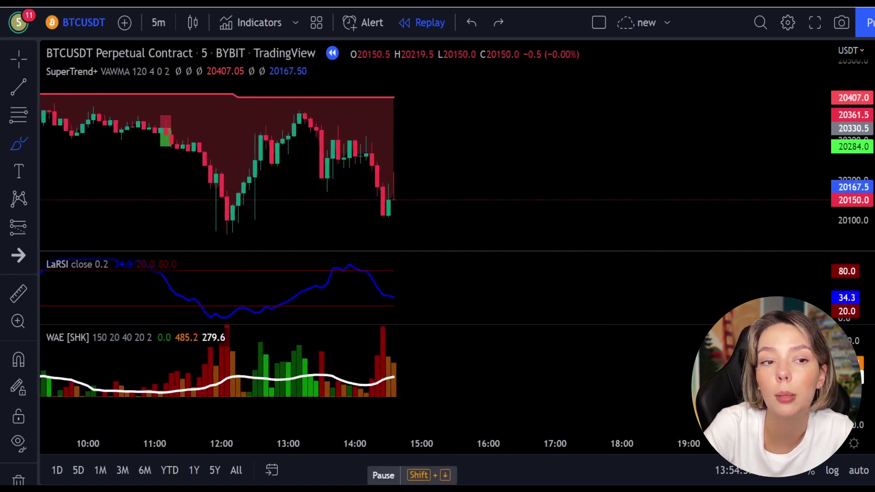
# Replay forward to the 8 Sep setup near 19,235 and clear the red annotations
pyautogui.hotkey('shift', 'Down')
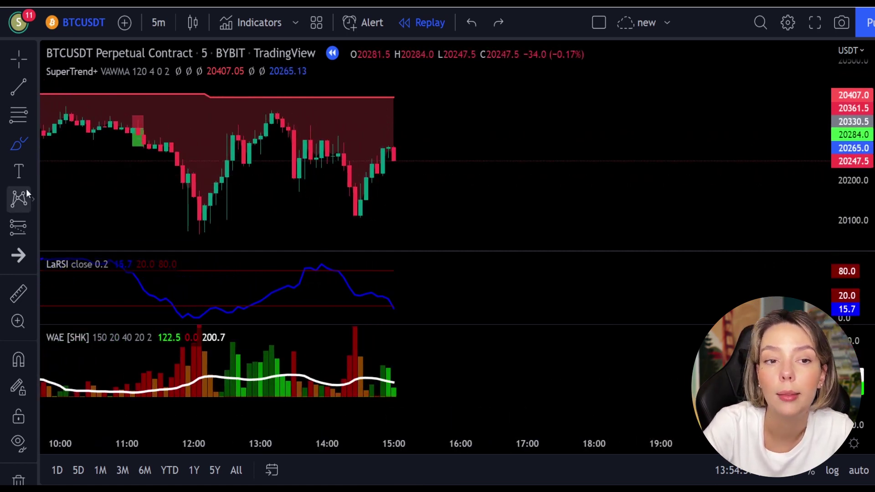
pyautogui.hotkey('shift', 'Right')
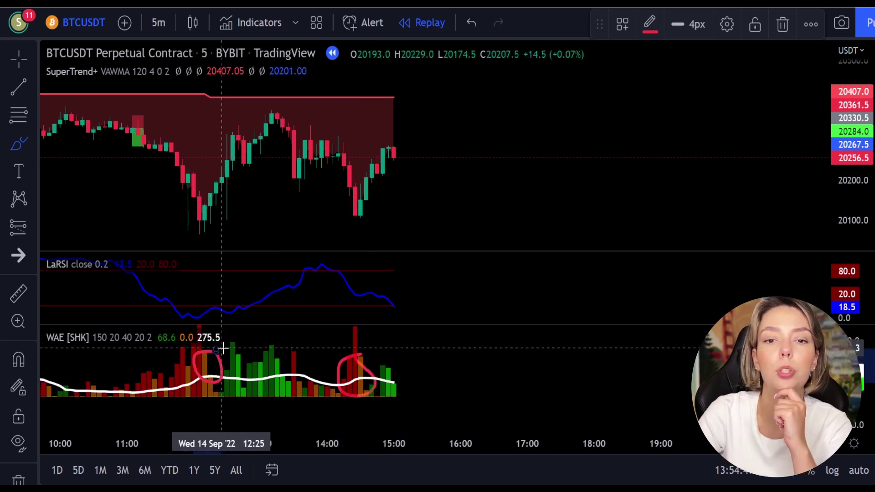
pyautogui.click(19, 359)
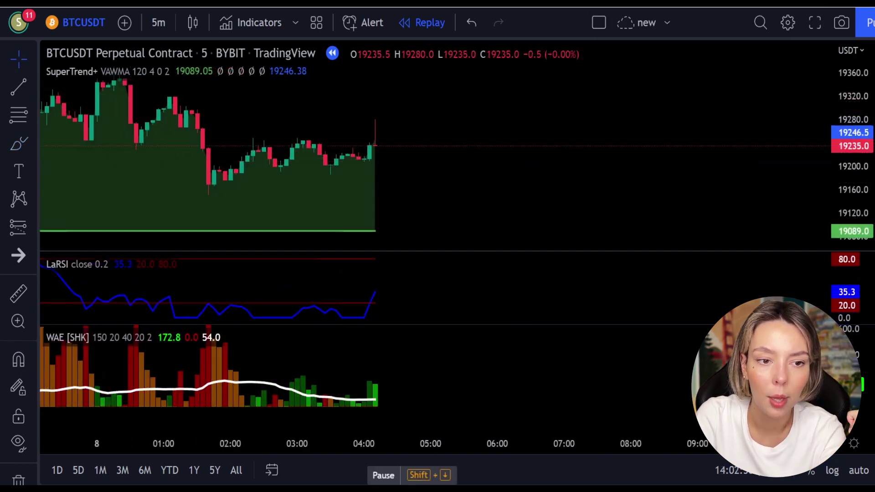
# Replay to the next setup, circle the area below the latest candles and the LaRSI upturn, then undo
pyautogui.click(383, 460)
pyautogui.click(19, 144)
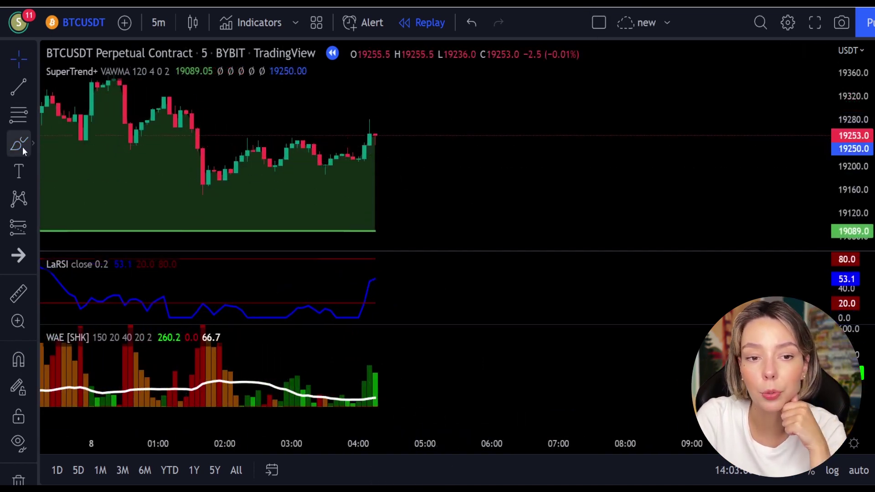
pyautogui.moveTo(390, 181); pyautogui.dragTo(342, 218)
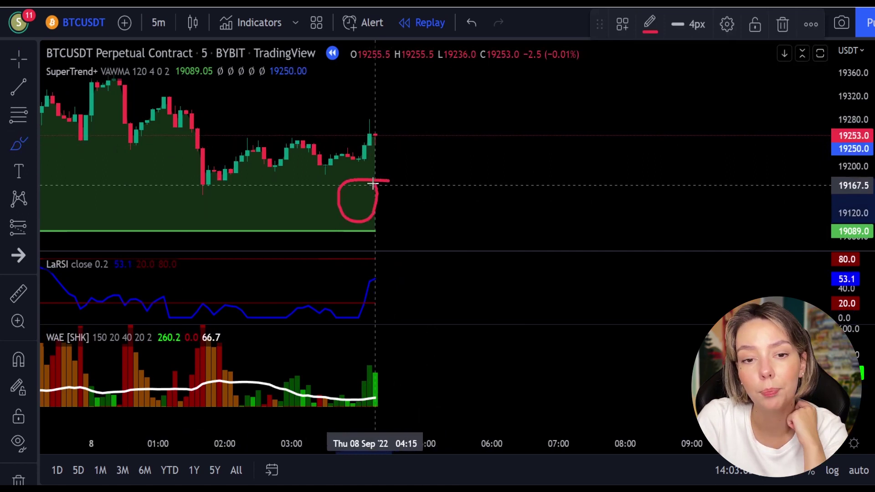
pyautogui.moveTo(375, 187); pyautogui.dragTo(369, 178)
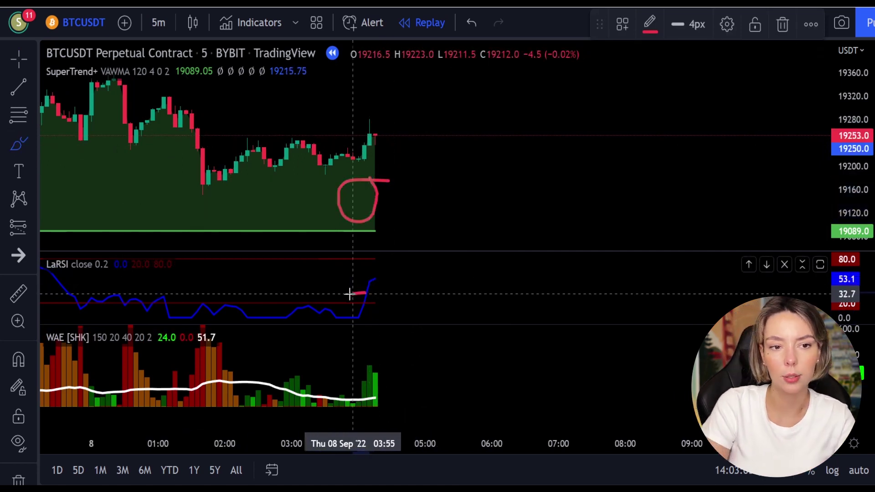
pyautogui.moveTo(359, 294); pyautogui.dragTo(359, 292)
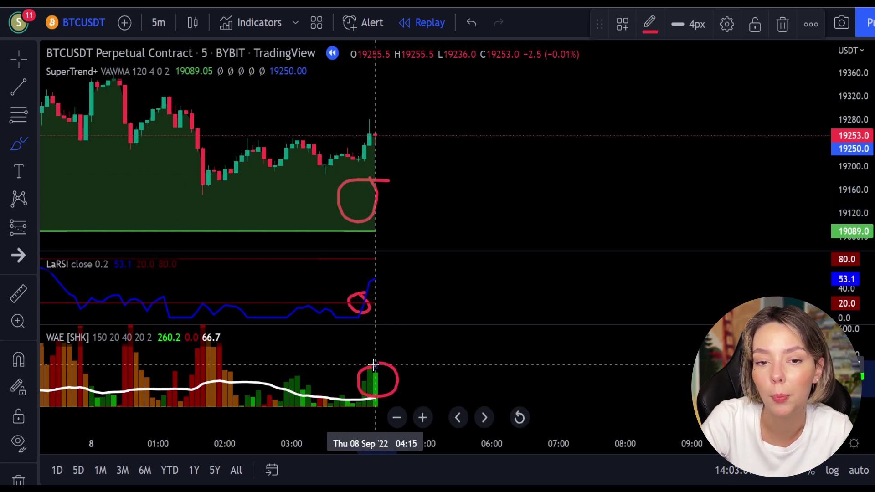
pyautogui.hotkey('ctrl', 'z')
pyautogui.hotkey('ctrl', 'z')
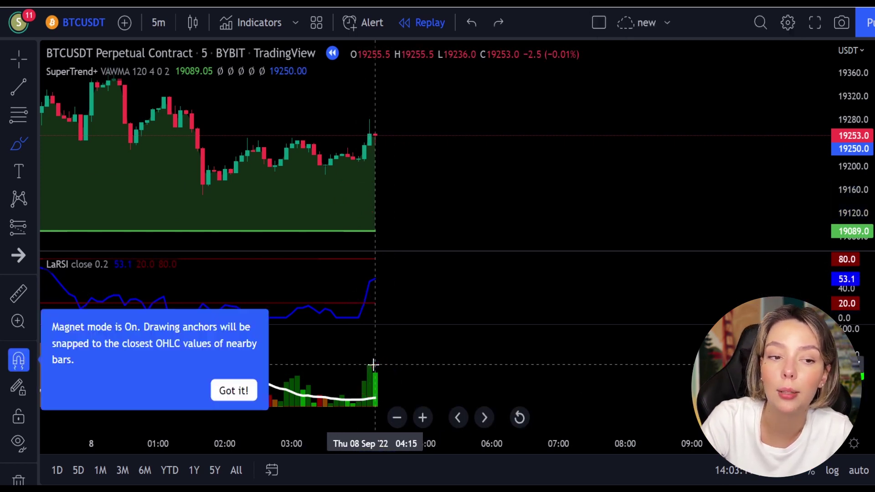
# Place a long position at the latest candle, adjust its stop and extend the box right
pyautogui.click(27, 229)
pyautogui.click(74, 226)
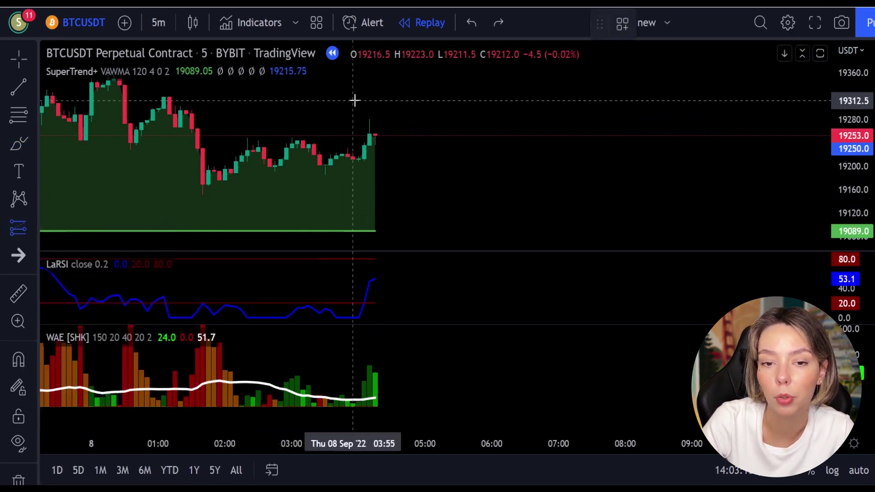
pyautogui.click(377, 136)
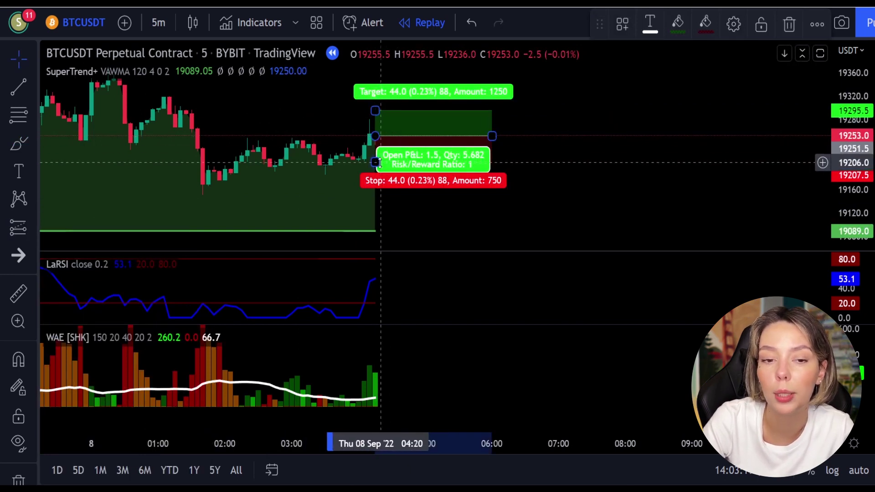
pyautogui.moveTo(376, 163)
pyautogui.mouseDown()
pyautogui.moveTo(376, 178)
pyautogui.moveTo(384, 132)
pyautogui.mouseUp()
pyautogui.click(535, 169)
pyautogui.moveTo(491, 195); pyautogui.dragTo(626, 182)
pyautogui.click(700, 147)
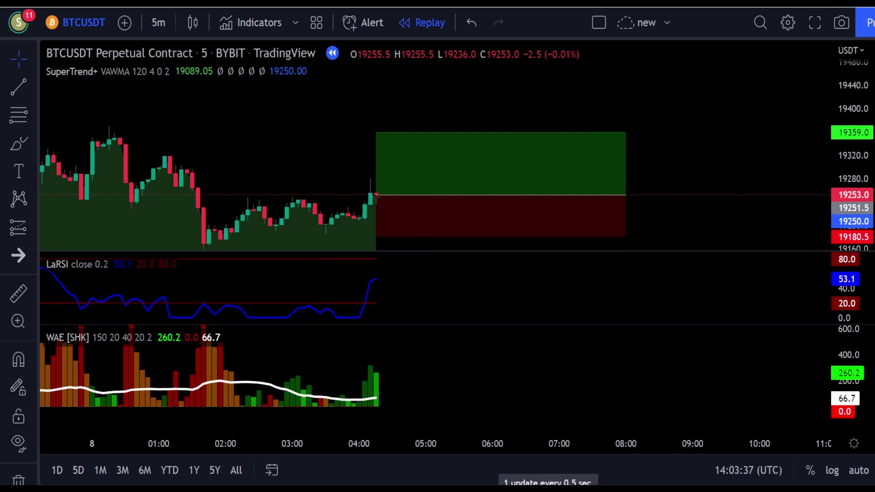
# Replay the bars forward to 13 Sep and shorten the long position box leftwards
pyautogui.click(374, 474)
pyautogui.click(374, 474)
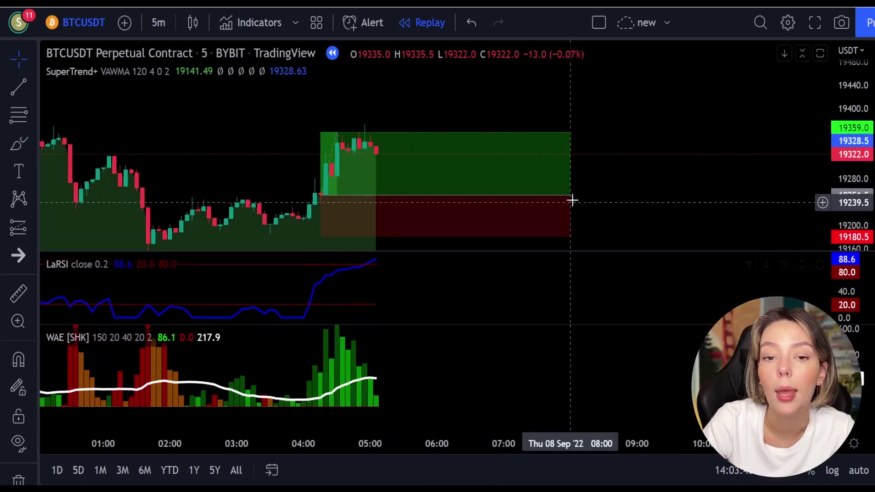
pyautogui.moveTo(570, 195); pyautogui.dragTo(350, 229)
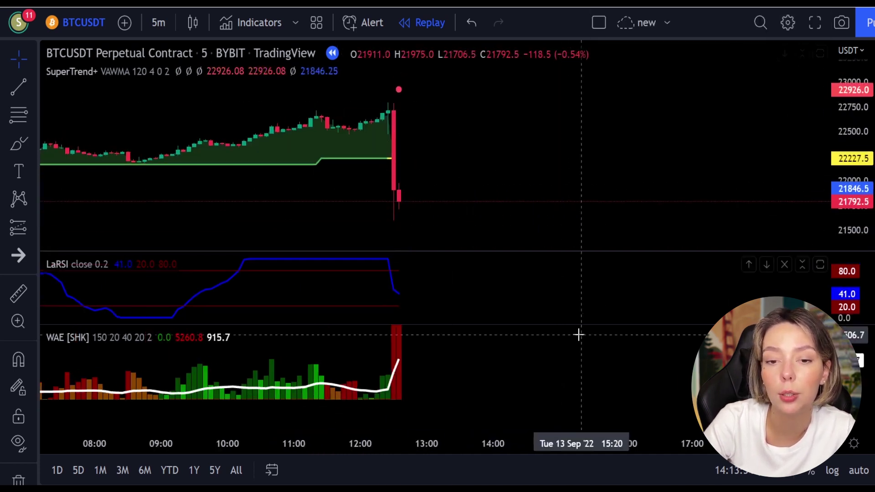
# Circle the LaRSI peak, the large red WAE bar and the big red candle top, then undo the circles
pyautogui.moveTo(400, 267)
pyautogui.mouseDown()
pyautogui.moveTo(373, 273)
pyautogui.moveTo(403, 274)
pyautogui.mouseUp()
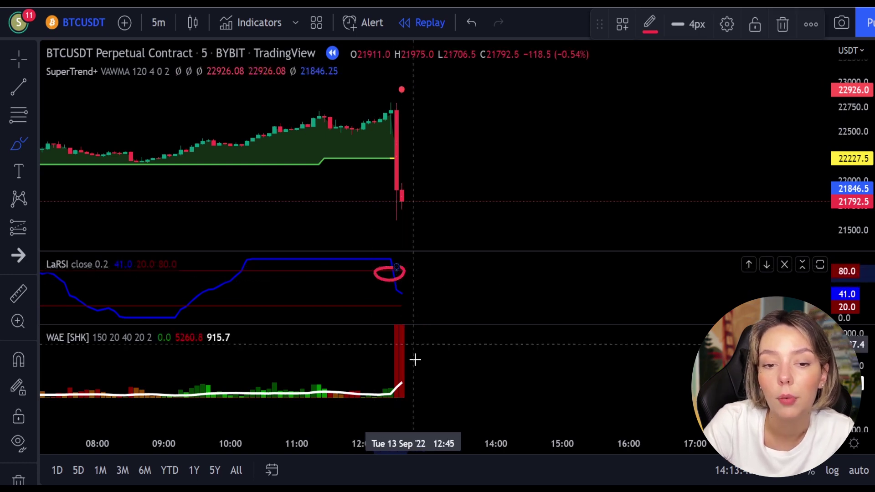
pyautogui.moveTo(422, 343)
pyautogui.mouseDown()
pyautogui.moveTo(370, 348)
pyautogui.moveTo(408, 385)
pyautogui.mouseUp()
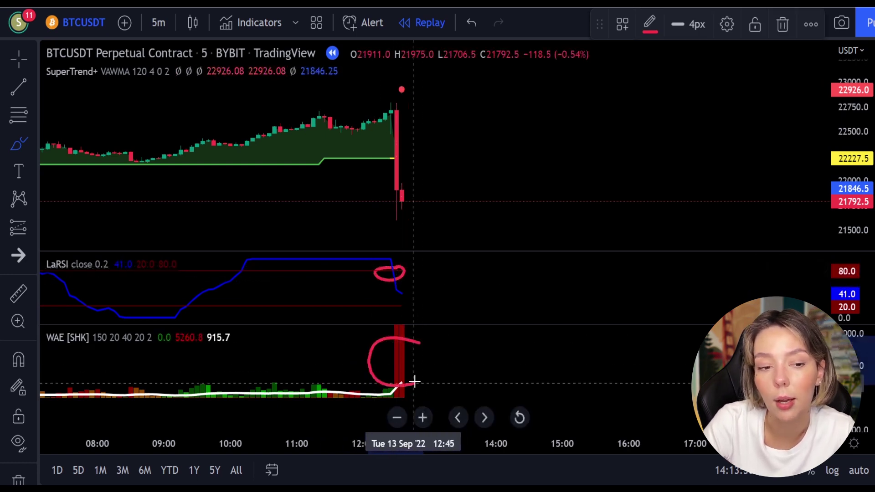
pyautogui.moveTo(419, 84)
pyautogui.mouseDown()
pyautogui.moveTo(387, 92)
pyautogui.moveTo(410, 119)
pyautogui.moveTo(430, 92)
pyautogui.mouseUp()
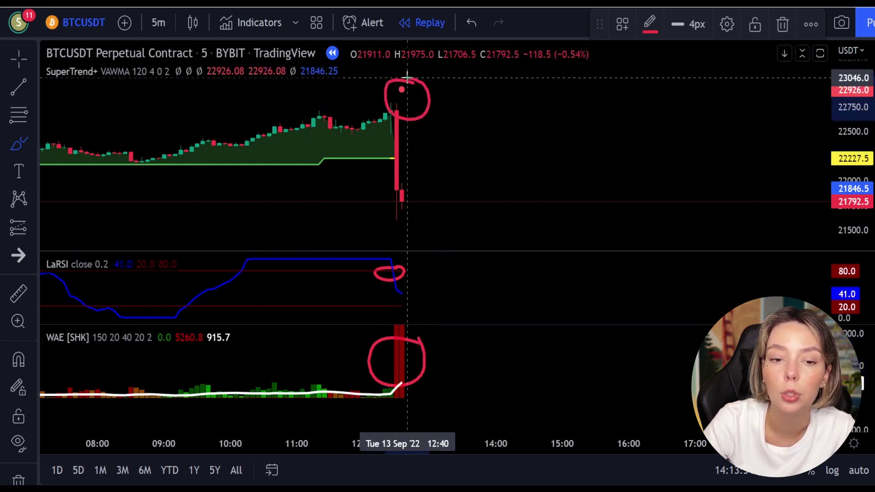
pyautogui.hotkey('ctrl', 'z')
pyautogui.hotkey('ctrl', 'z')
pyautogui.hotkey('ctrl', 'z')
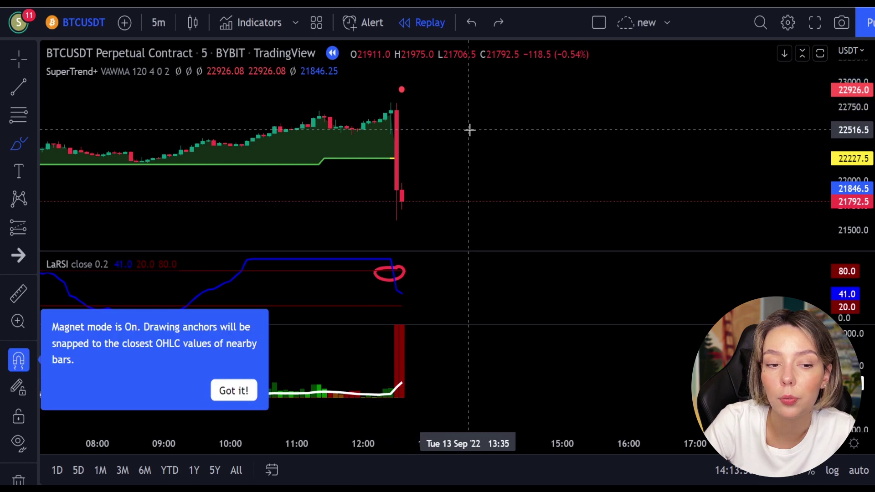
# Place a short position after the 13 Sep big red candle, stop 22824.5 and target 20275
pyautogui.click(21, 234)
pyautogui.click(98, 249)
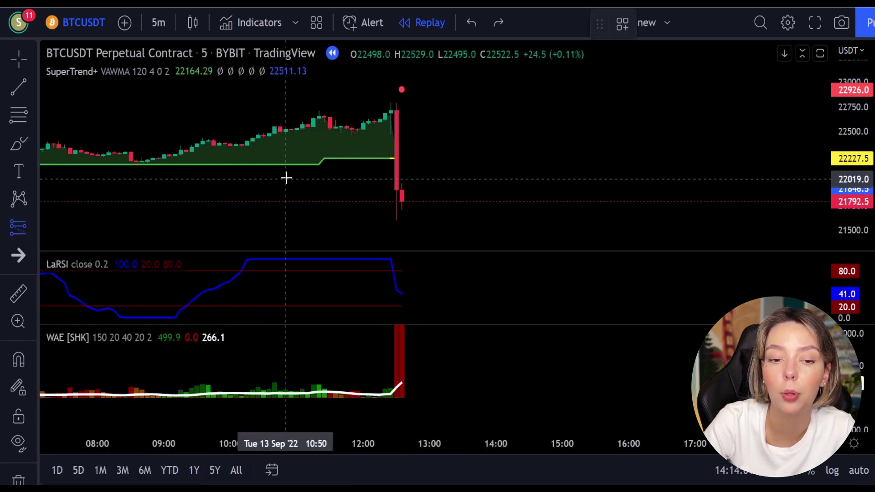
pyautogui.click(402, 176)
pyautogui.moveTo(402, 176); pyautogui.dragTo(402, 98)
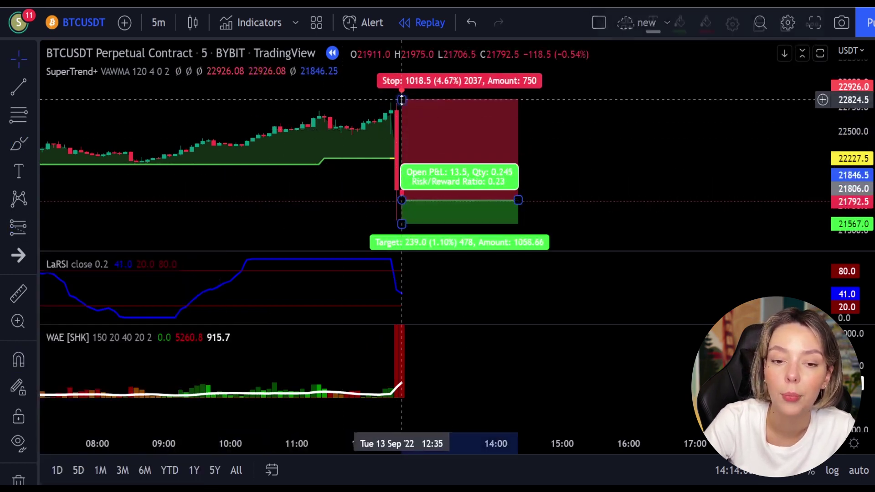
pyautogui.moveTo(401, 182); pyautogui.dragTo(407, 237)
pyautogui.moveTo(549, 177); pyautogui.dragTo(814, 115)
pyautogui.moveTo(514, 214); pyautogui.dragTo(441, 230)
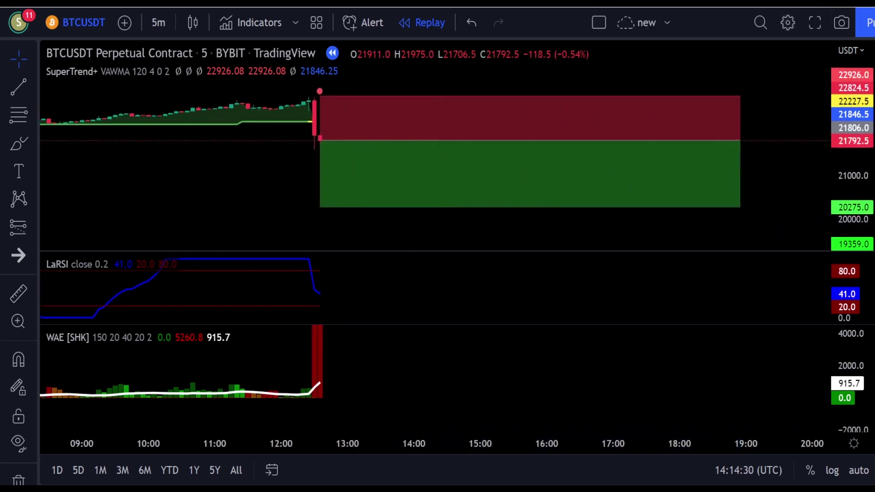
# Replay candles until the short reaches its 20275 target, resizing the box to fit the trade
pyautogui.hotkey('shift', 'Down')
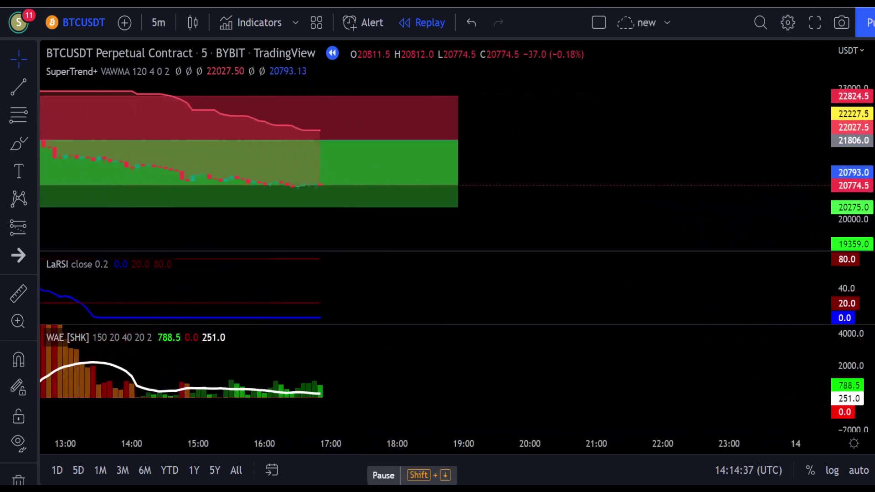
pyautogui.moveTo(331, 133); pyautogui.dragTo(707, 114)
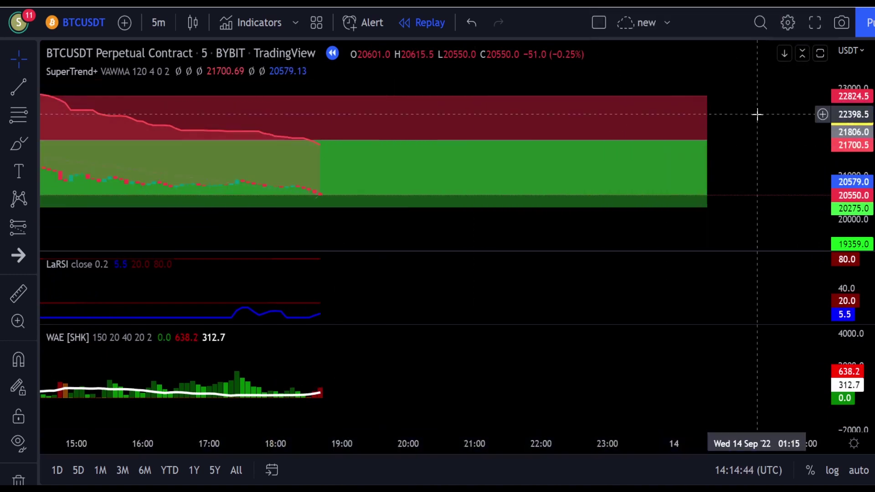
pyautogui.moveTo(656, 137)
pyautogui.mouseDown()
pyautogui.moveTo(461, 137)
pyautogui.moveTo(287, 163)
pyautogui.mouseUp()
pyautogui.moveTo(226, 228); pyautogui.dragTo(413, 215)
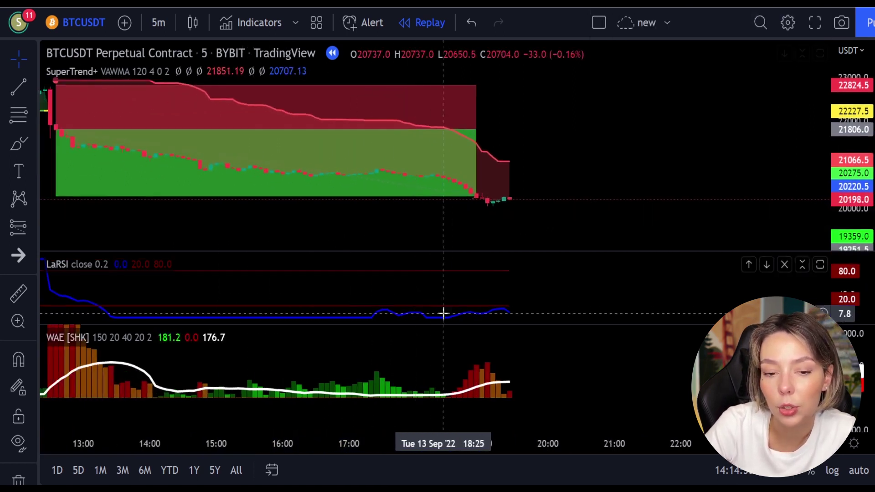